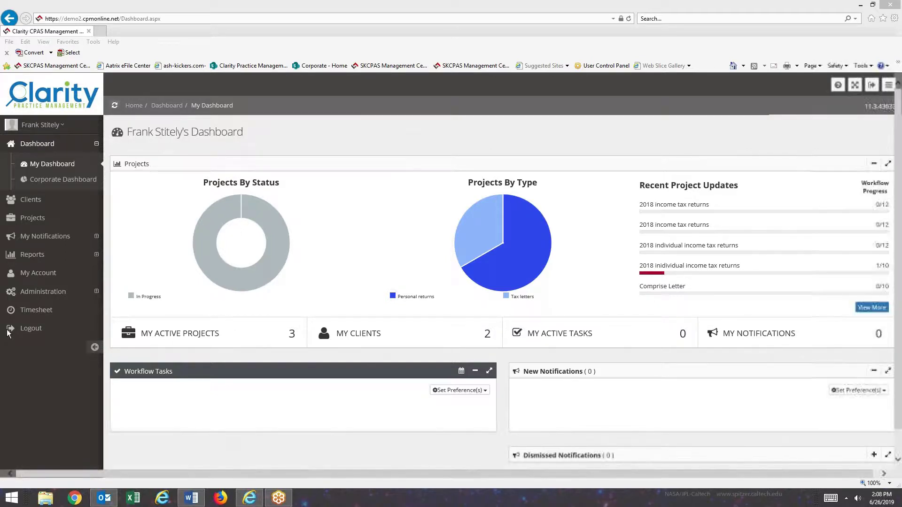
Search all projects and open Demo Client's '2018 income tax returns' project details.
left_click(33, 218)
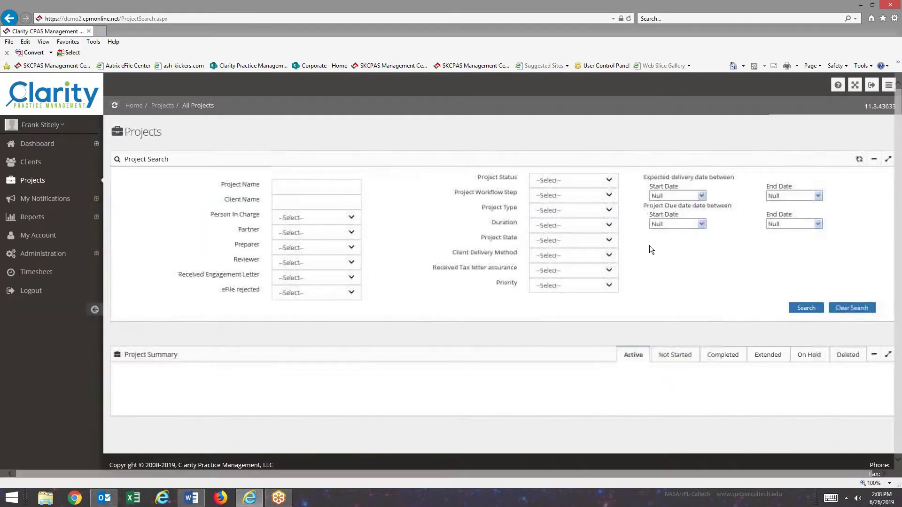
left_click(802, 309)
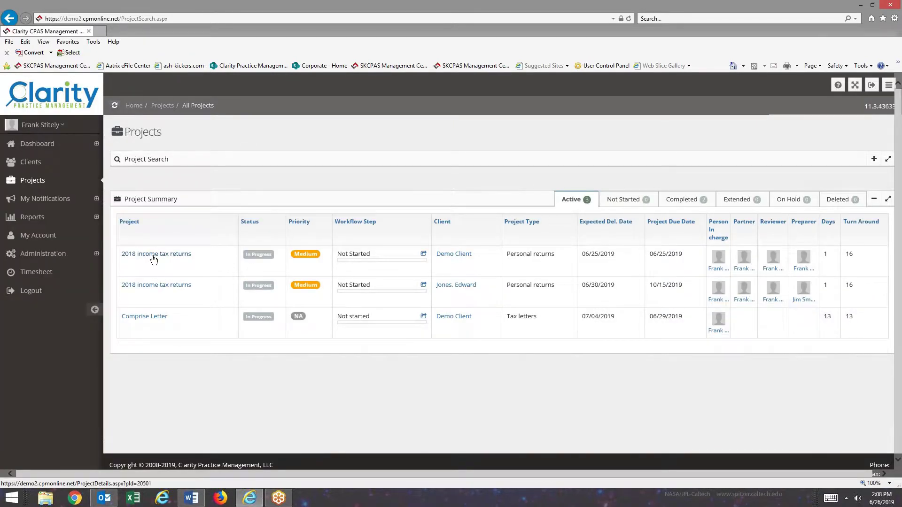
left_click(170, 255)
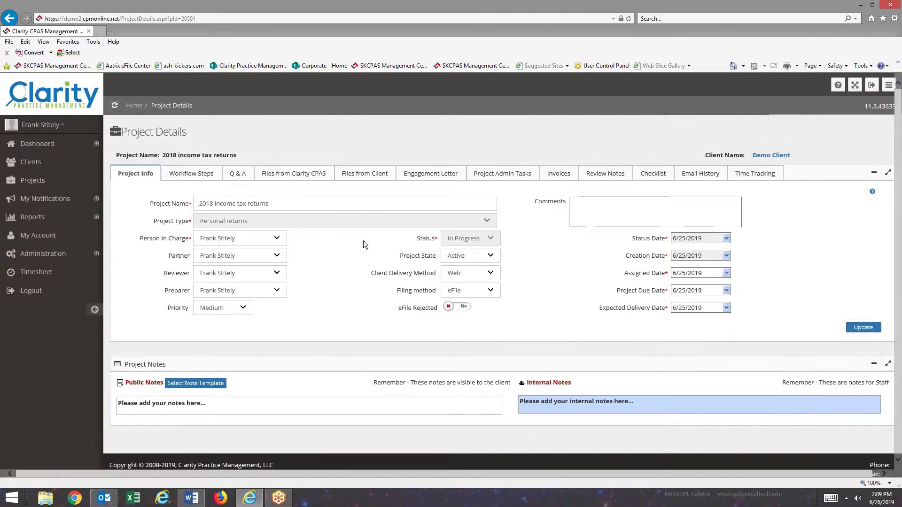
Review the project's Workflow Steps, Q & A and Checklist tabs.
left_click(201, 175)
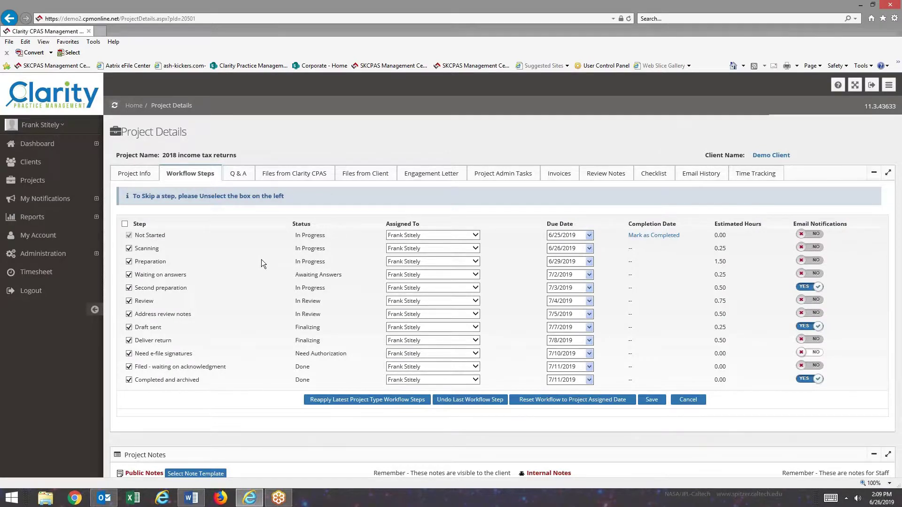
left_click(239, 174)
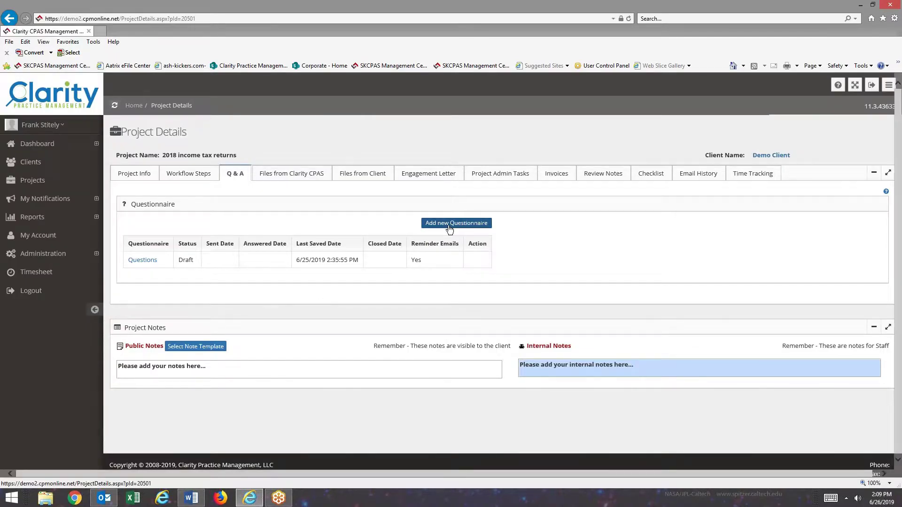
left_click(646, 175)
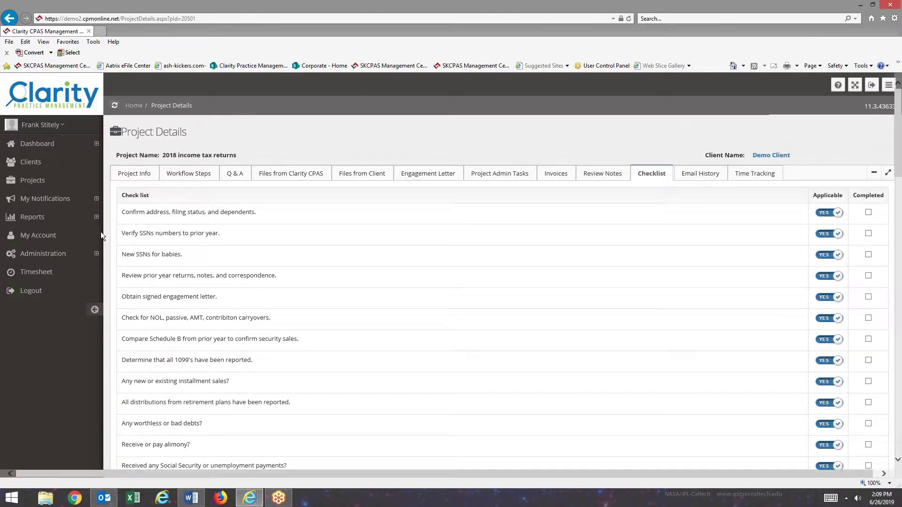
left_click(38, 255)
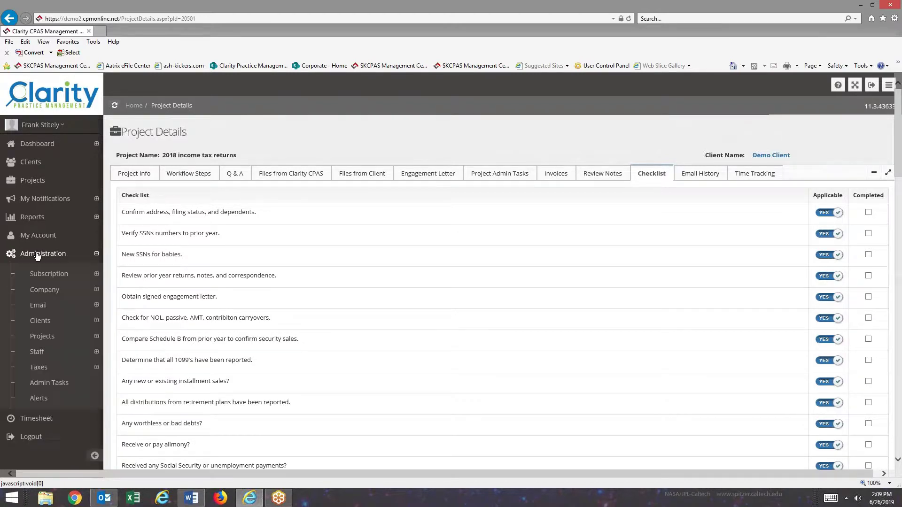
Open the 'Personal returns' project type and scroll through its 12 workflow steps.
left_click(45, 338)
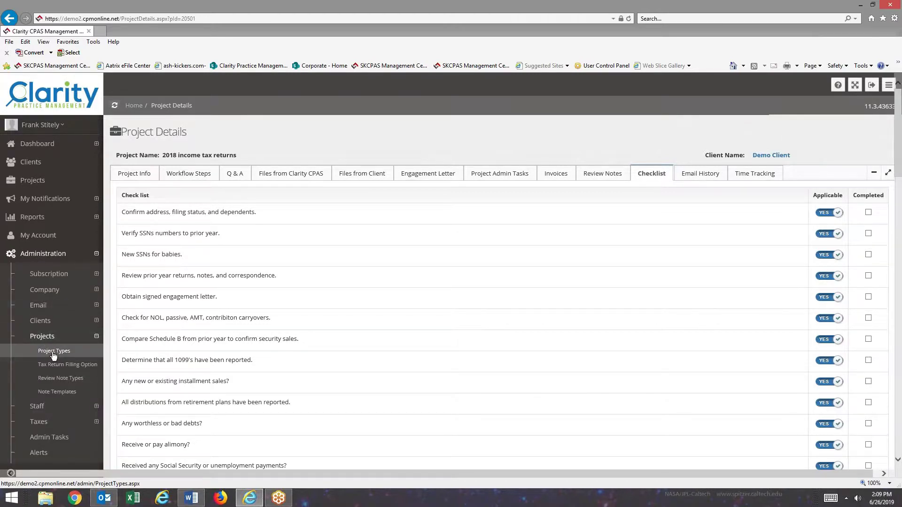
left_click(47, 350)
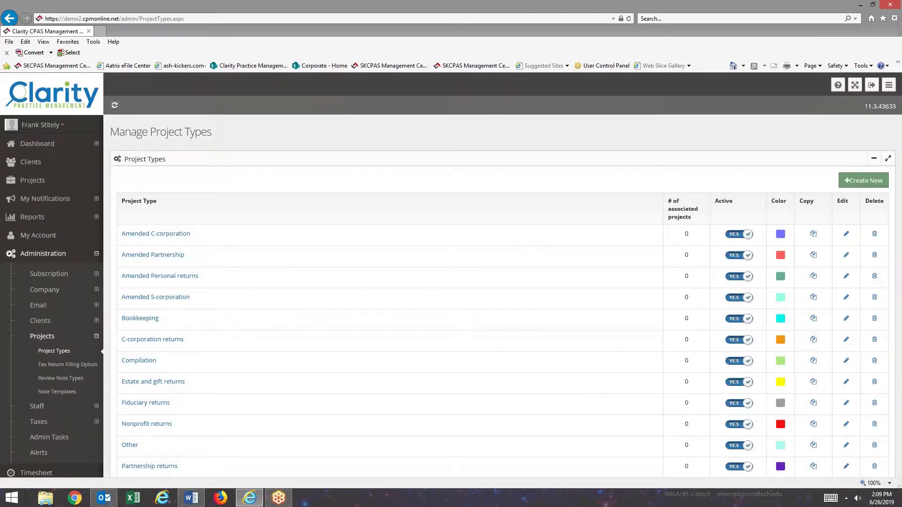
scroll(312, 365, "down", 3)
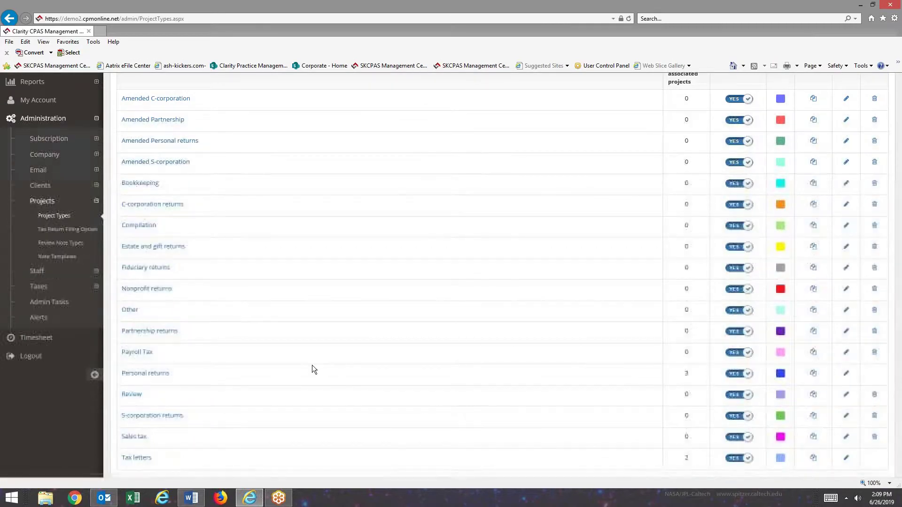
left_click(147, 373)
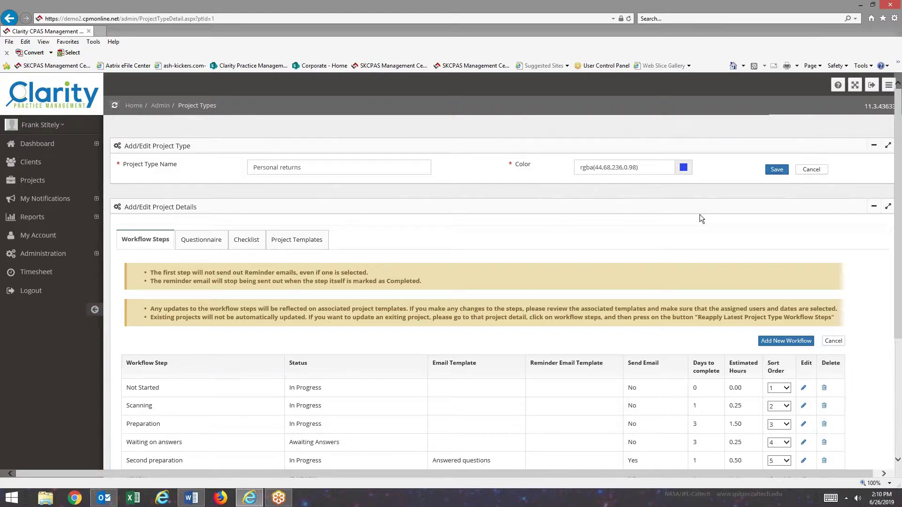
scroll(700, 214, "down", 4)
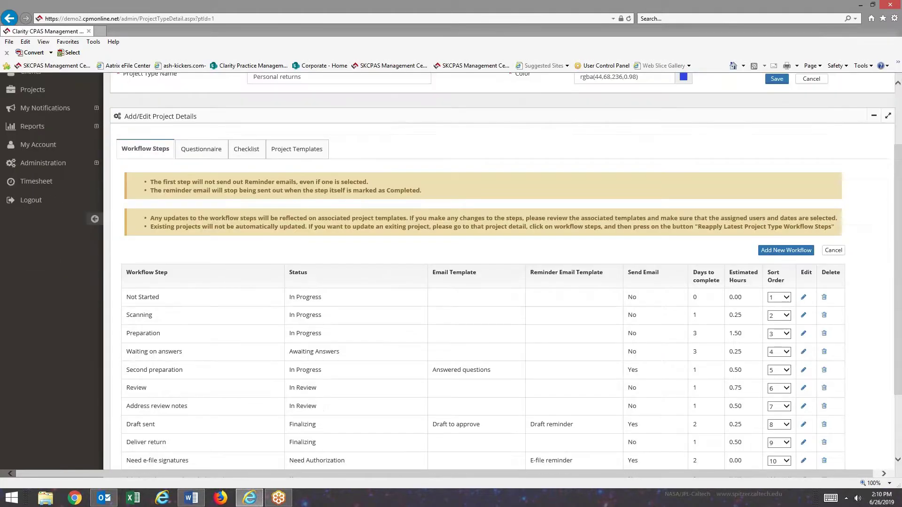
scroll(332, 280, "up", 5)
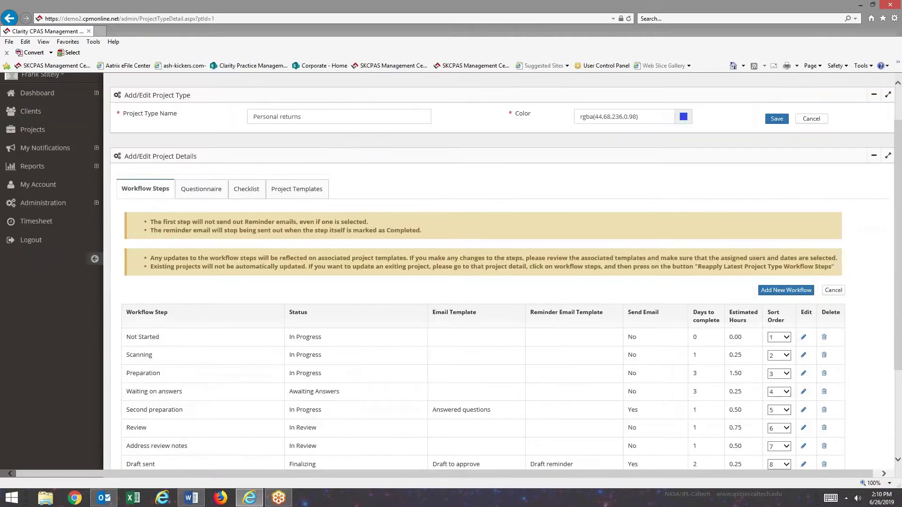
scroll(333, 281, "down", 5)
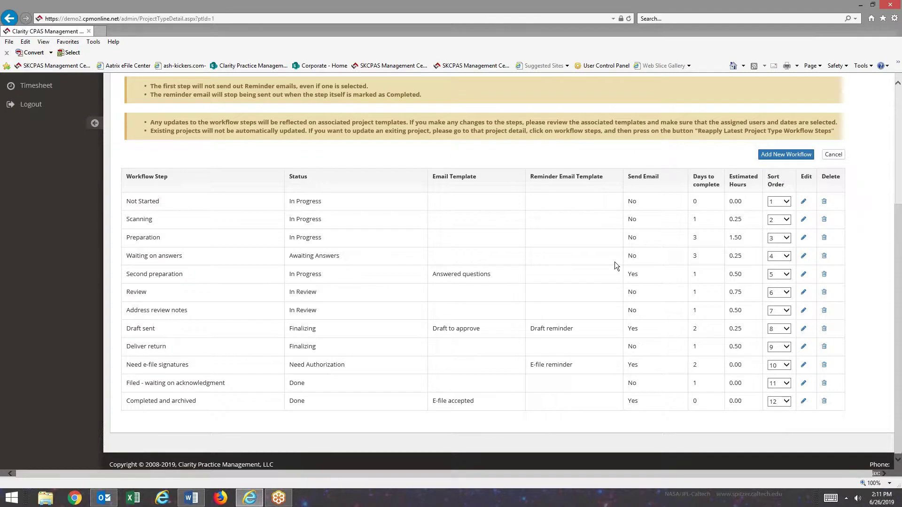
scroll(614, 261, "down", 3)
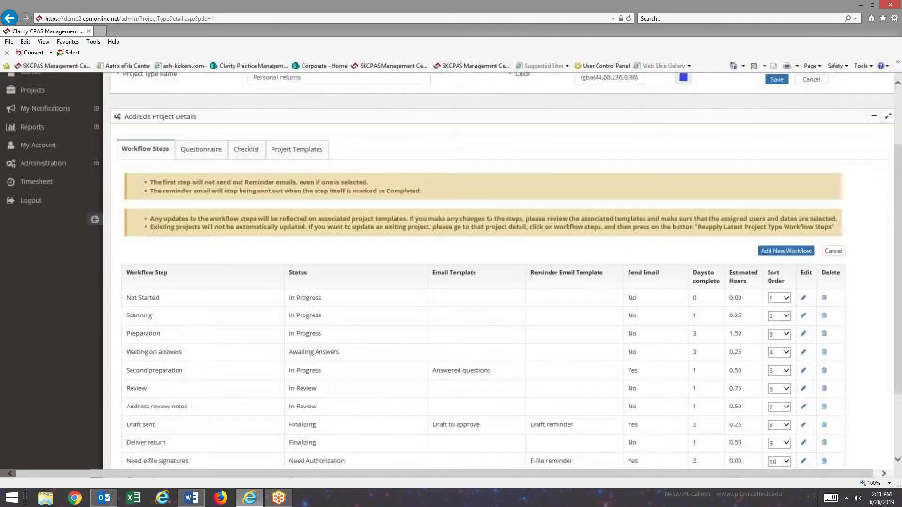
left_click(201, 151)
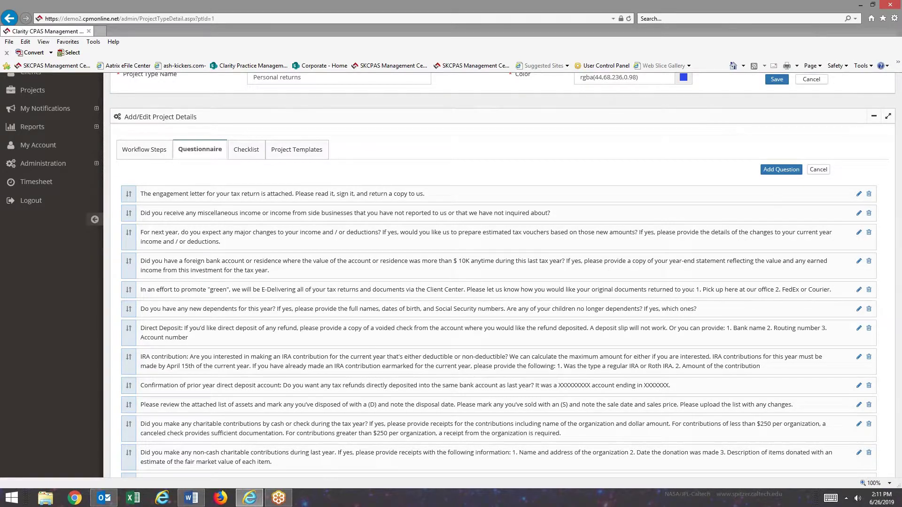
scroll(339, 163, "down", 1)
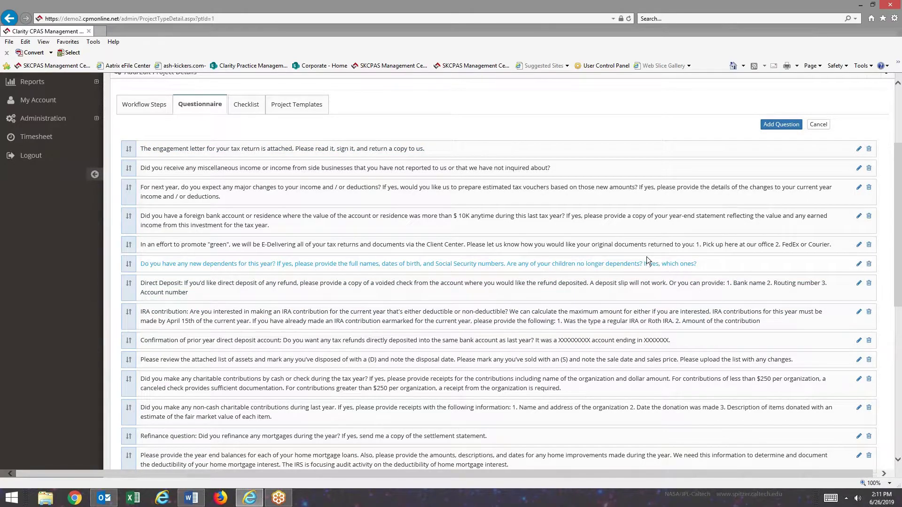
scroll(646, 257, "down", 4)
scroll(641, 268, "down", 4)
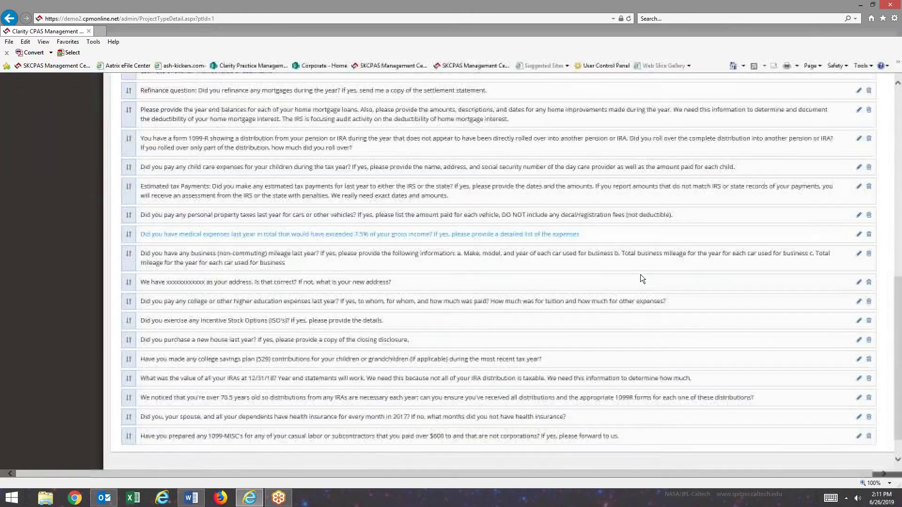
scroll(641, 274, "up", 5)
scroll(641, 274, "up", 6)
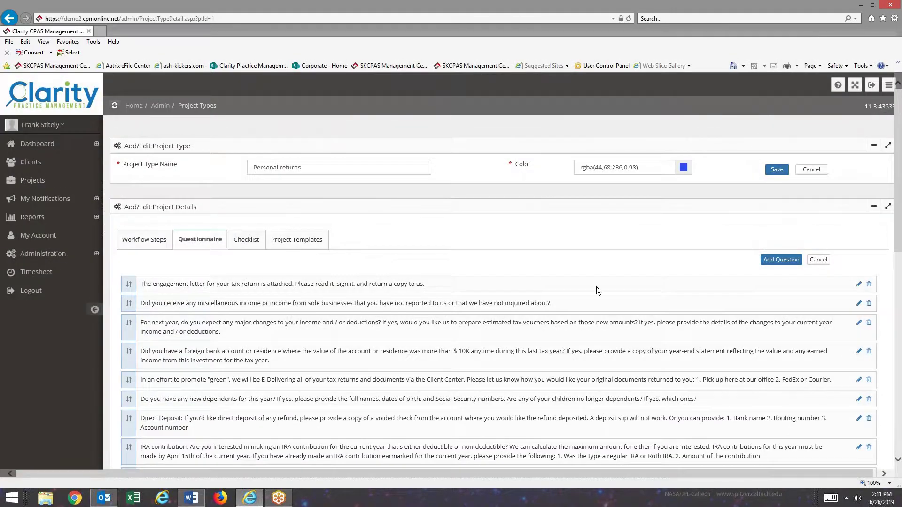
left_click(247, 241)
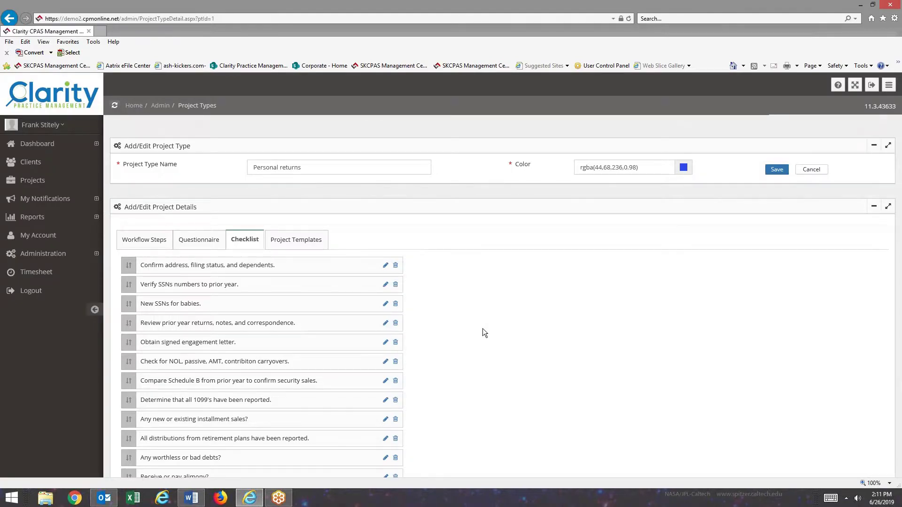
scroll(483, 329, "down", 4)
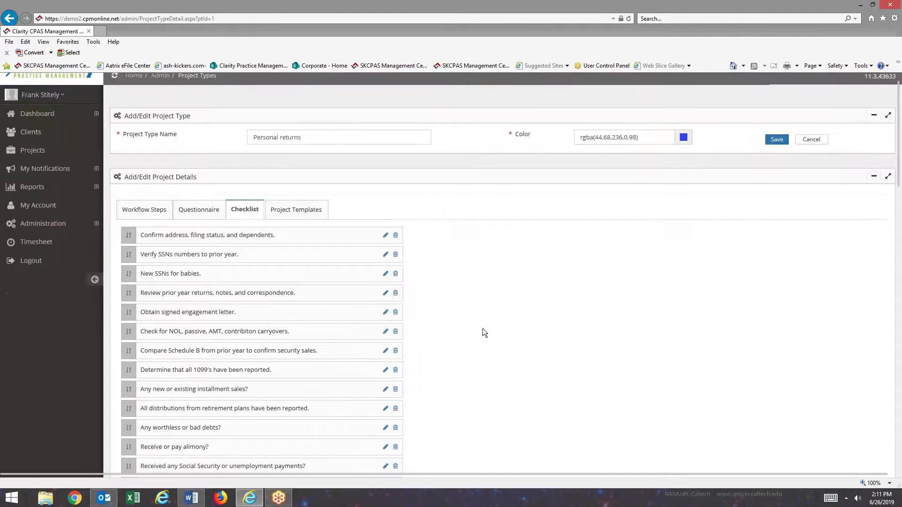
scroll(482, 329, "down", 5)
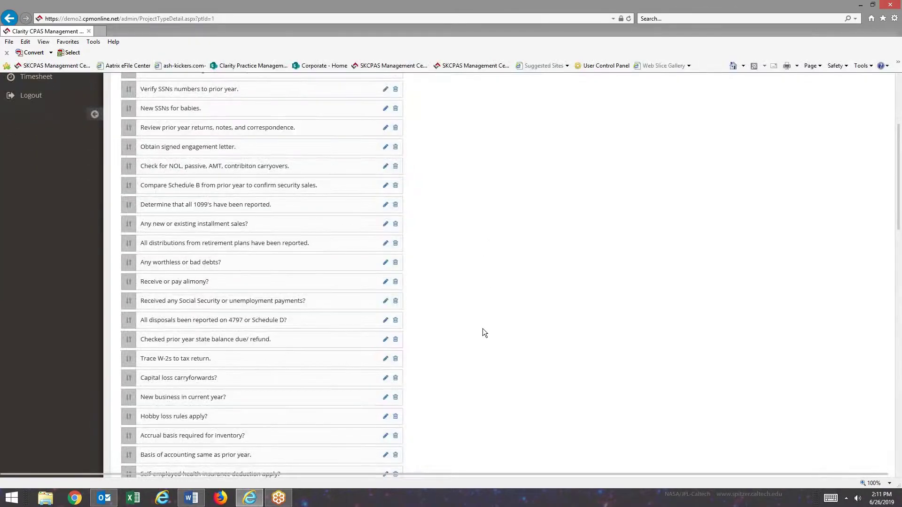
scroll(483, 329, "up", 2)
scroll(483, 329, "up", 7)
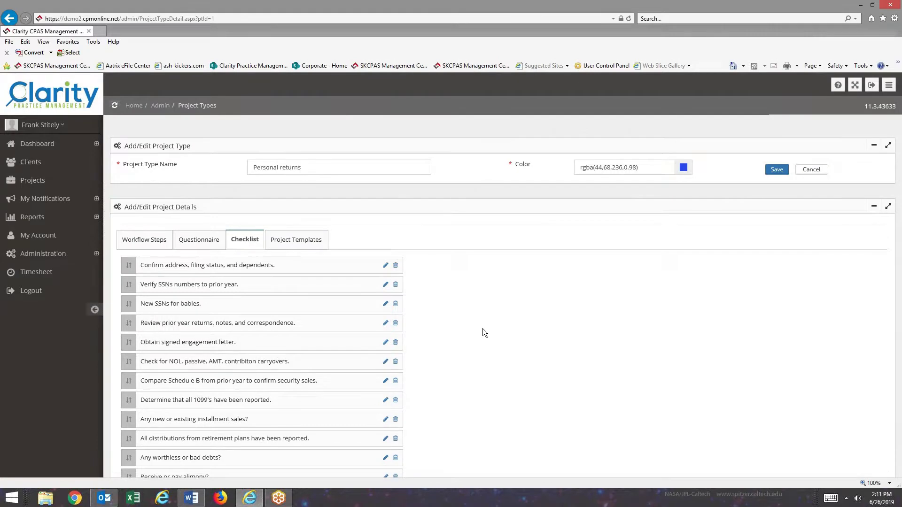
left_click(303, 240)
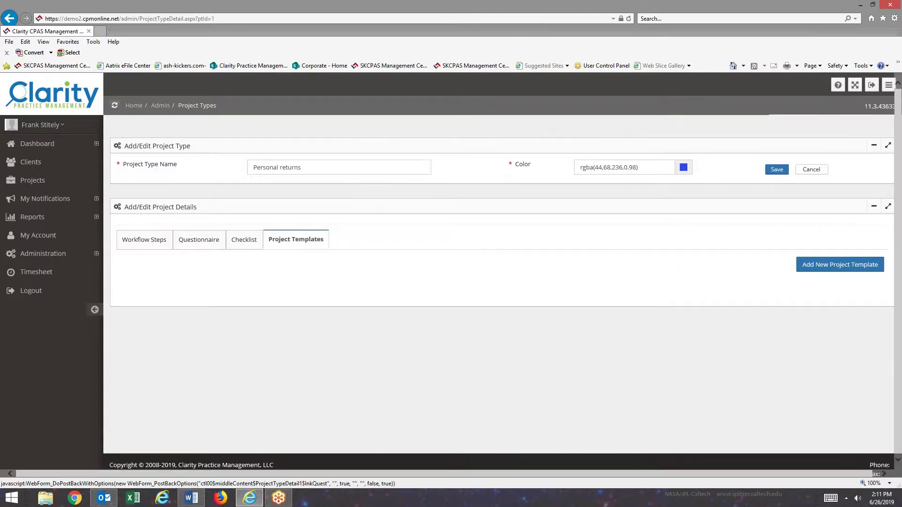
left_click(159, 246)
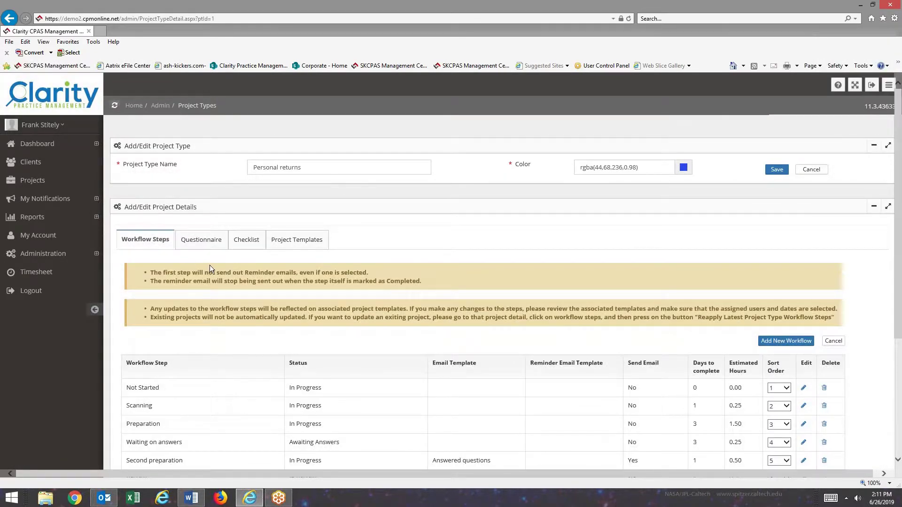
left_click(42, 253)
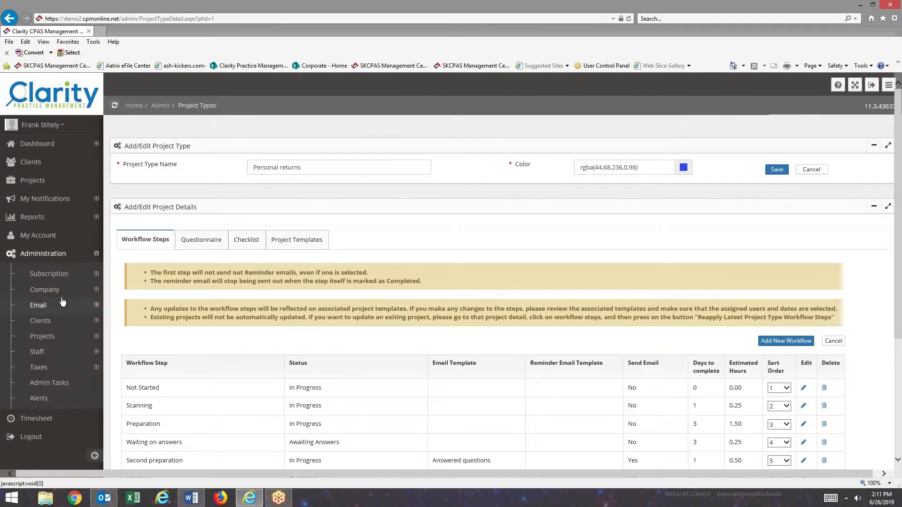
Create a new project type named 'BUsines valuation' with colour black (#000000).
left_click(46, 336)
left_click(51, 352)
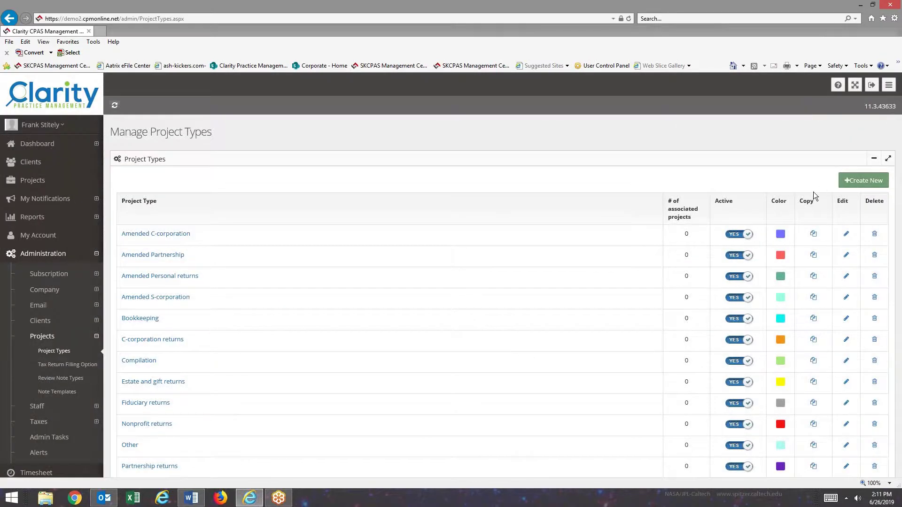
left_click(863, 181)
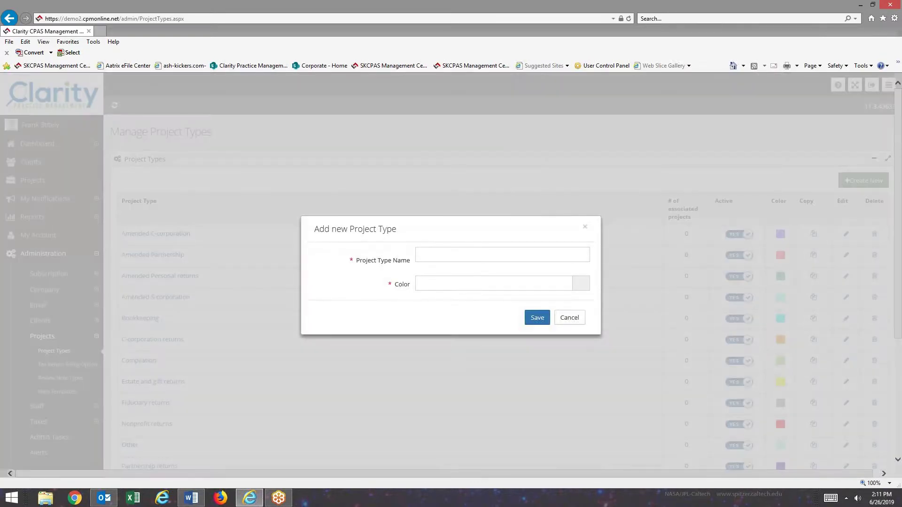
left_click(483, 254)
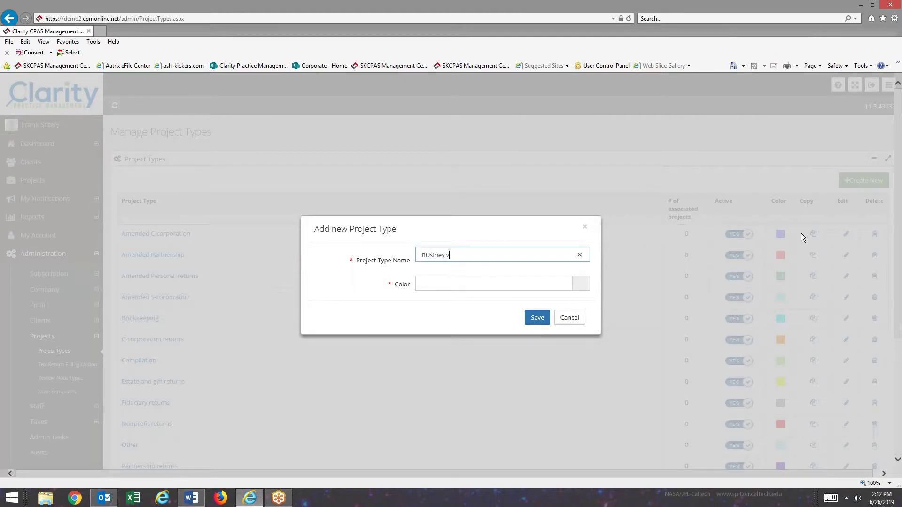
type("BUsines valuation")
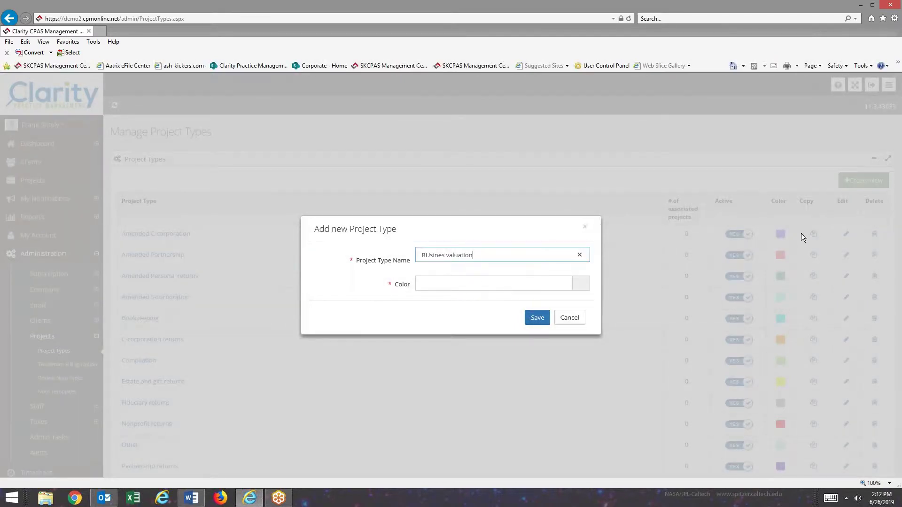
left_click(580, 289)
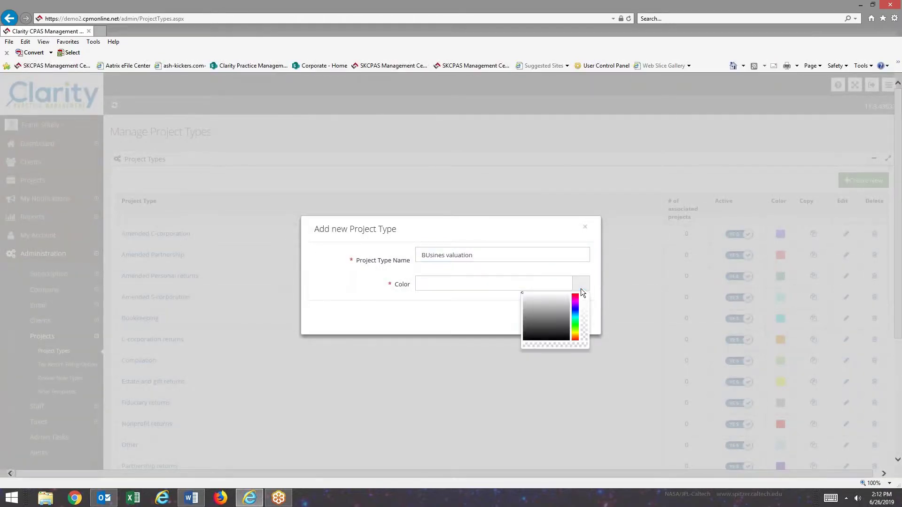
left_click(576, 319)
left_click(460, 284)
left_click(537, 318)
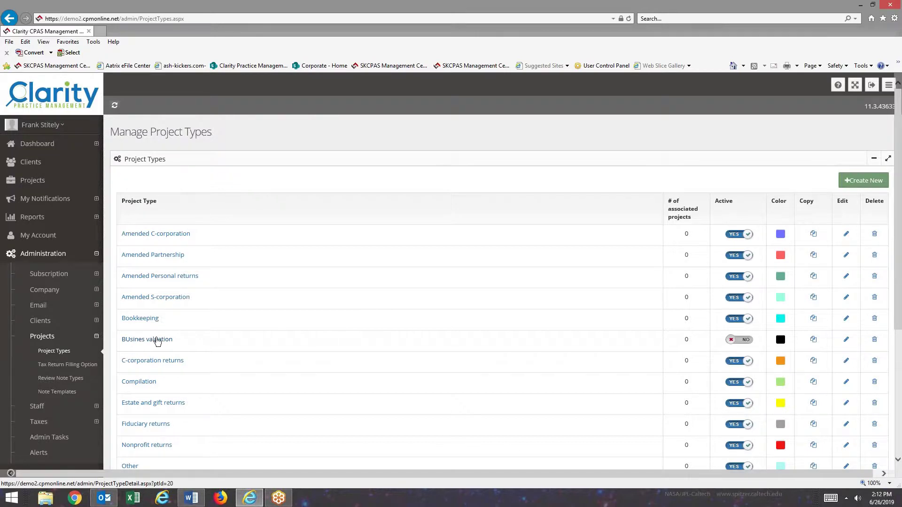
left_click(846, 339)
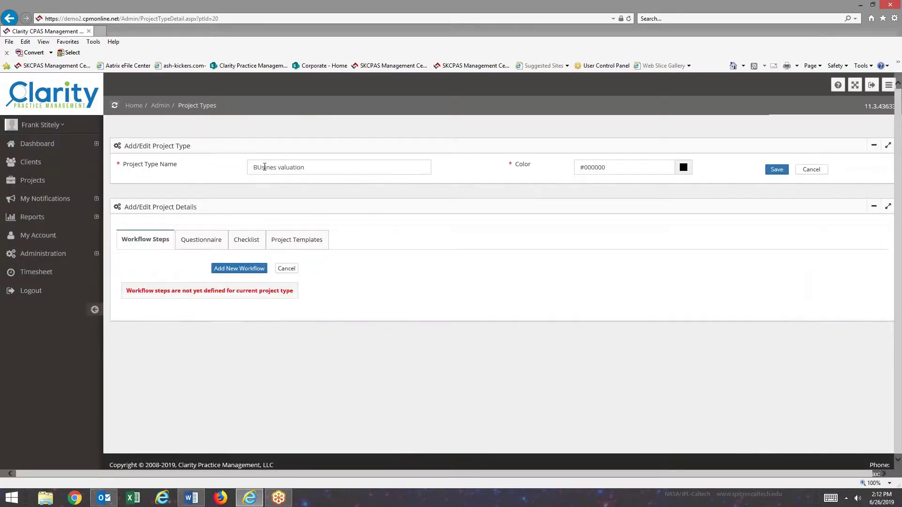
Fix the project type name from 'BUsines valuation' to 'Business valuation' and save.
left_click(261, 167)
key("BackSpace")
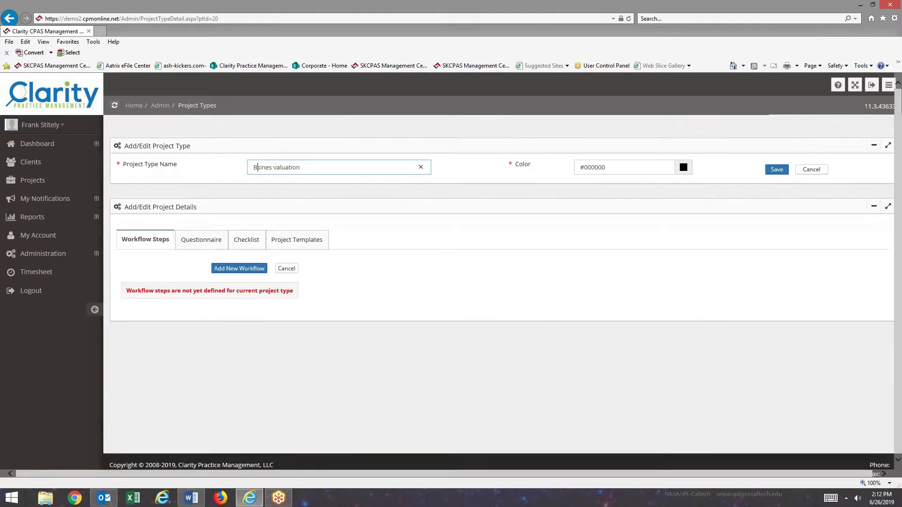
type("us")
left_click(777, 169)
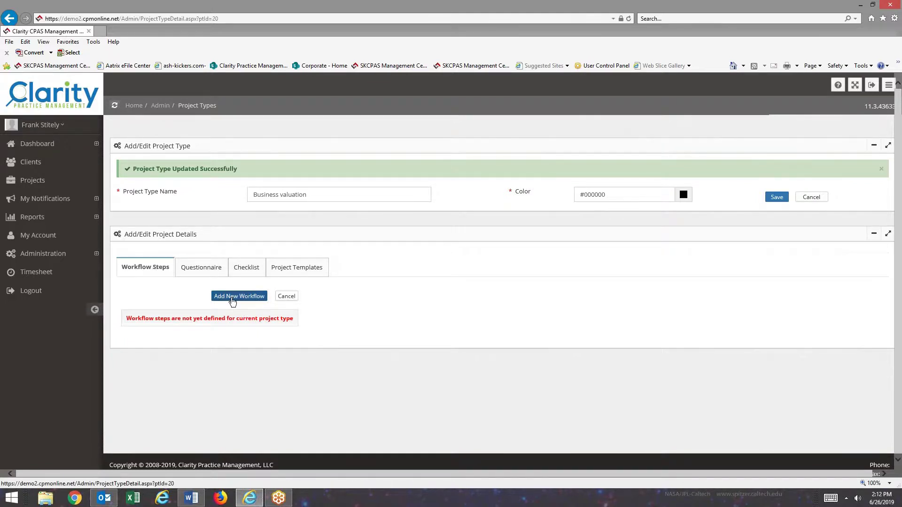
left_click(237, 296)
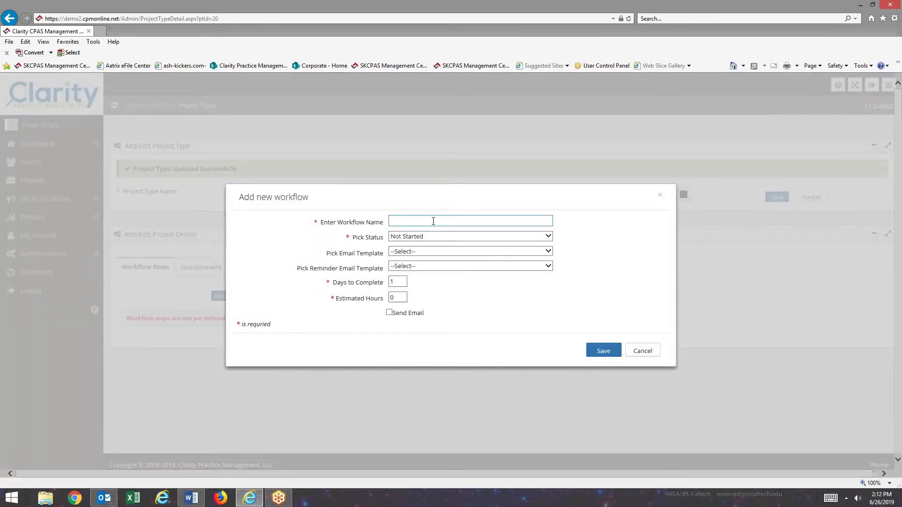
Add the 'Not started' workflow step with status In Progress and 1 day to complete.
left_click(433, 221)
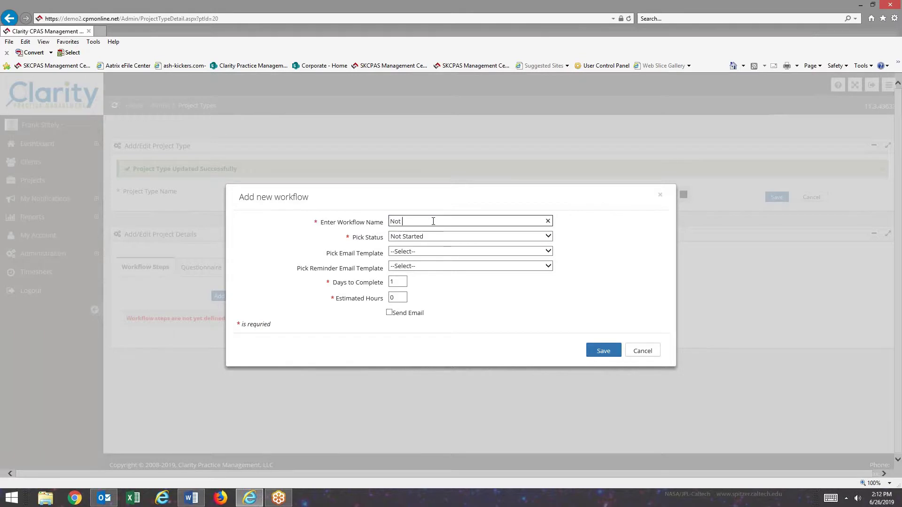
type("Not started")
key("Tab")
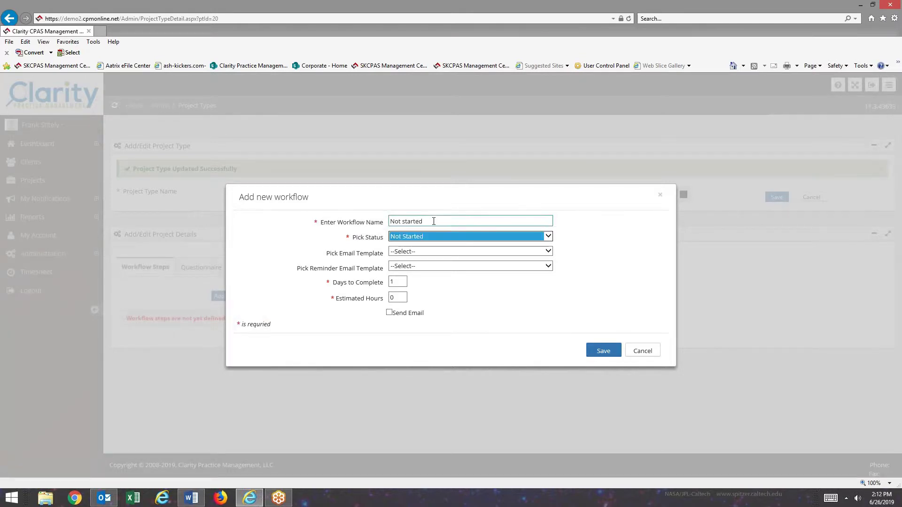
left_click(547, 237)
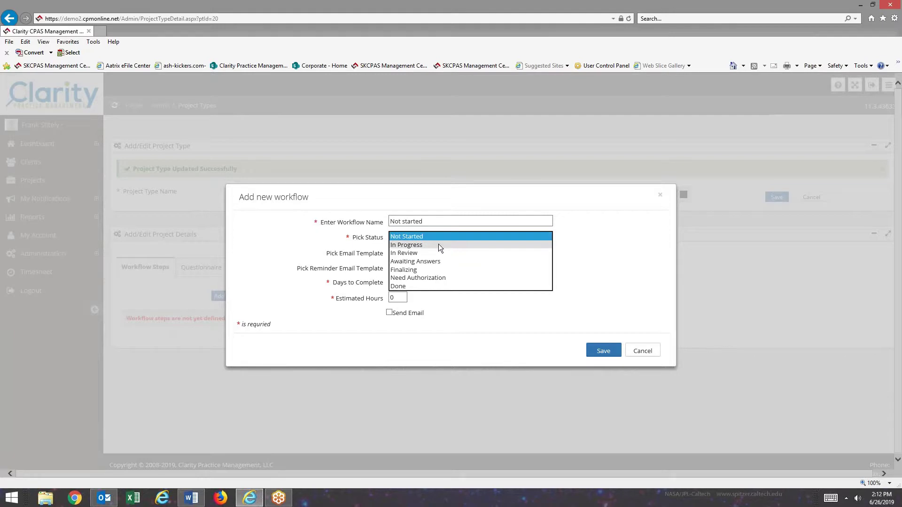
left_click(407, 245)
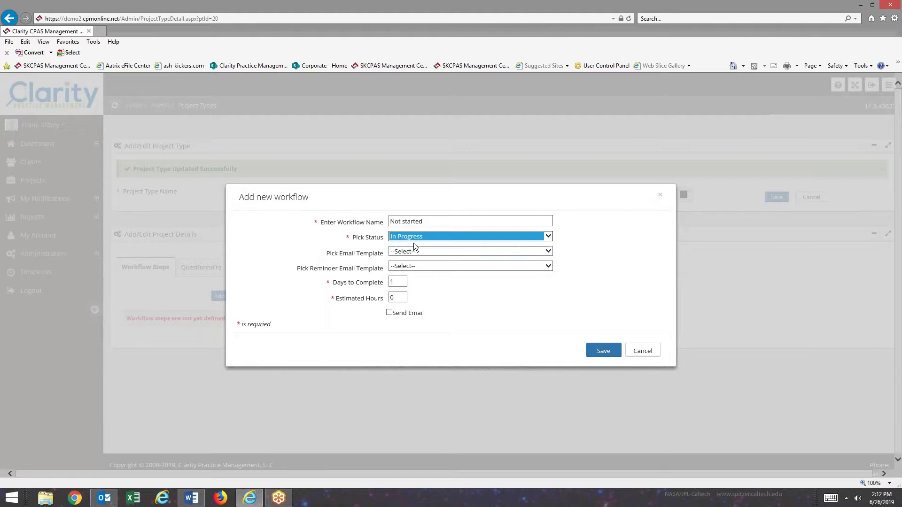
double_click(392, 281)
type("1")
left_click(398, 301)
left_click(602, 350)
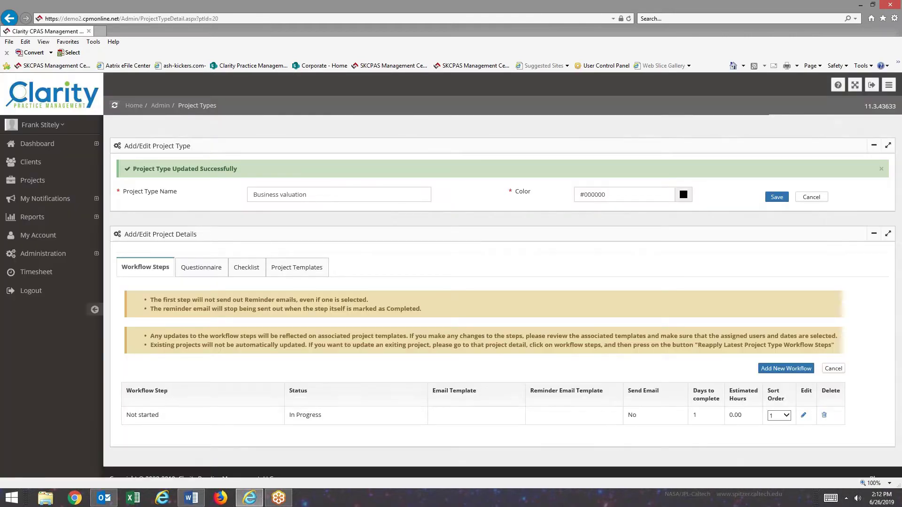
scroll(469, 282, "down", 1)
Add the 'Obtain client information' workflow step with status In Progress.
left_click(799, 356)
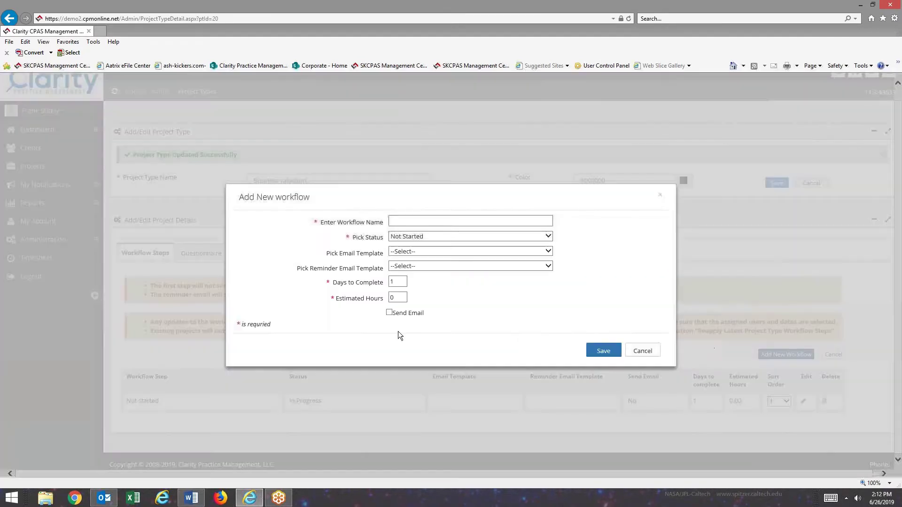
left_click(403, 222)
type("Obtain c")
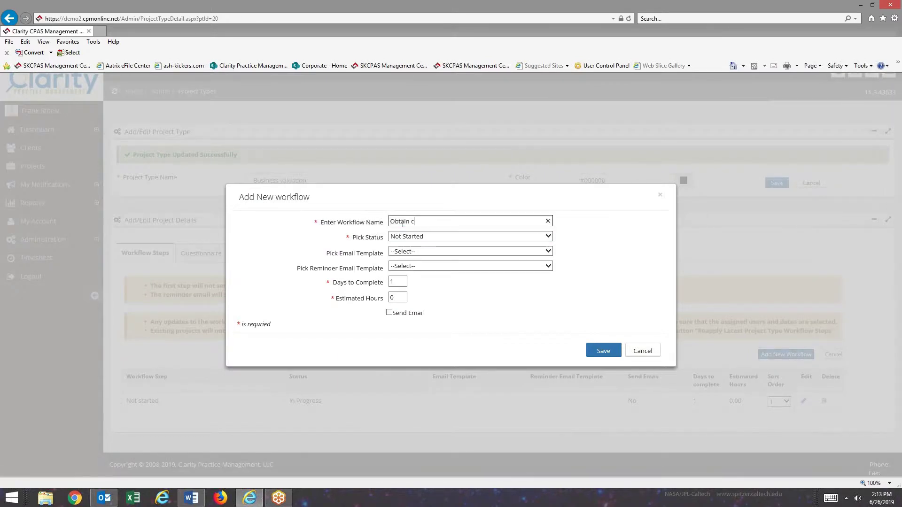
type("lient information")
left_click(548, 237)
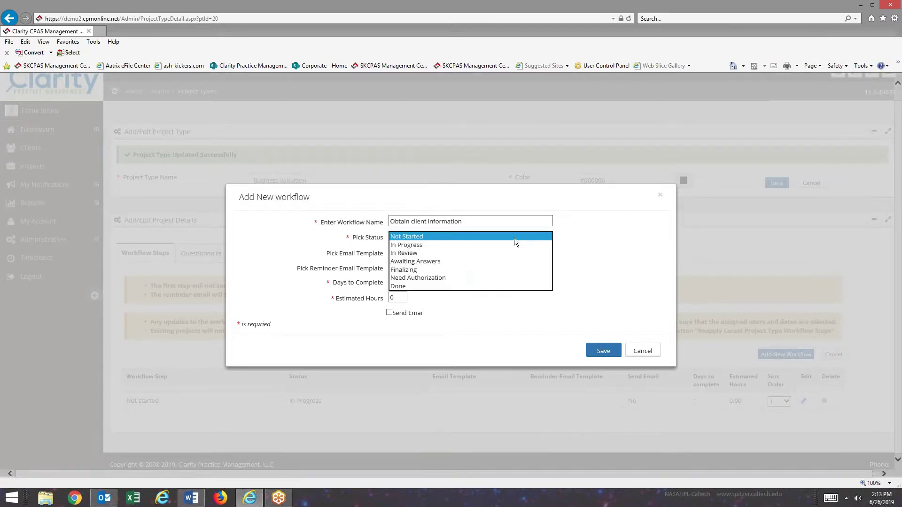
left_click(439, 245)
key("Tab")
key("Tab")
key("Tab")
key("Tab")
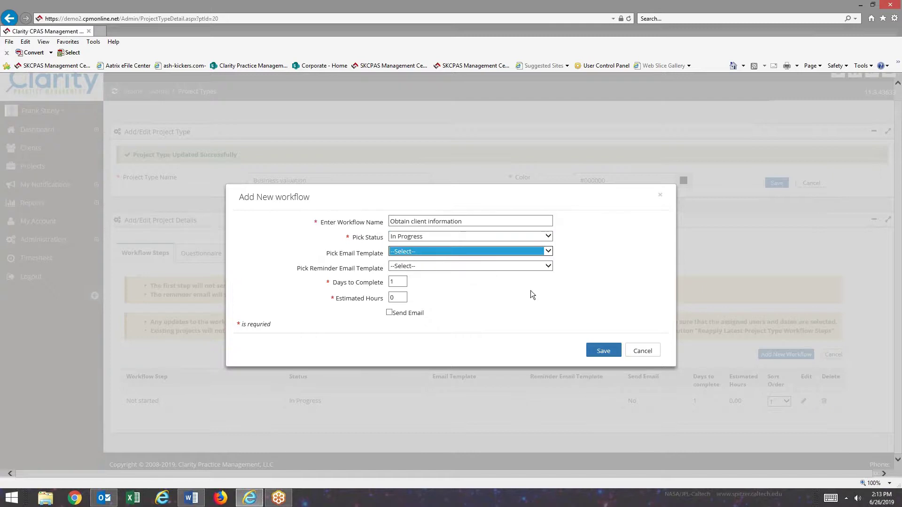
left_click(603, 352)
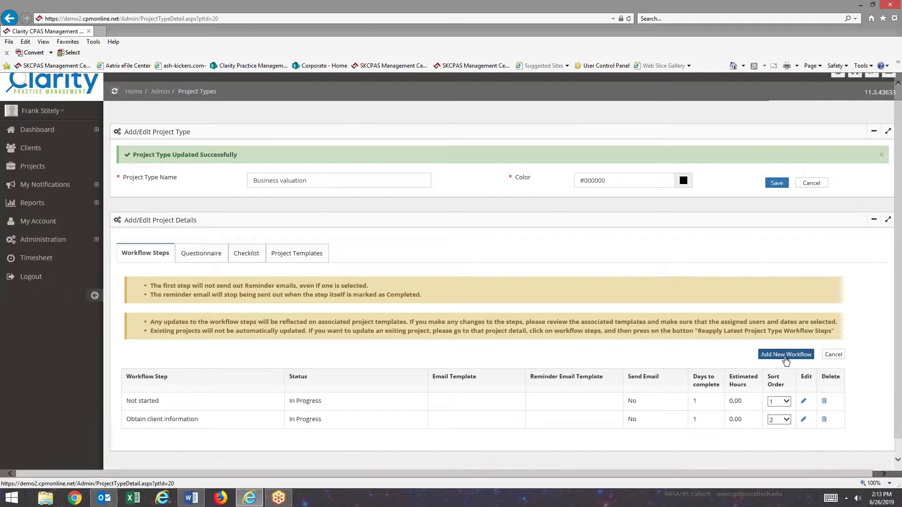
Add the 'Preparation' workflow step with status In Progress.
left_click(785, 355)
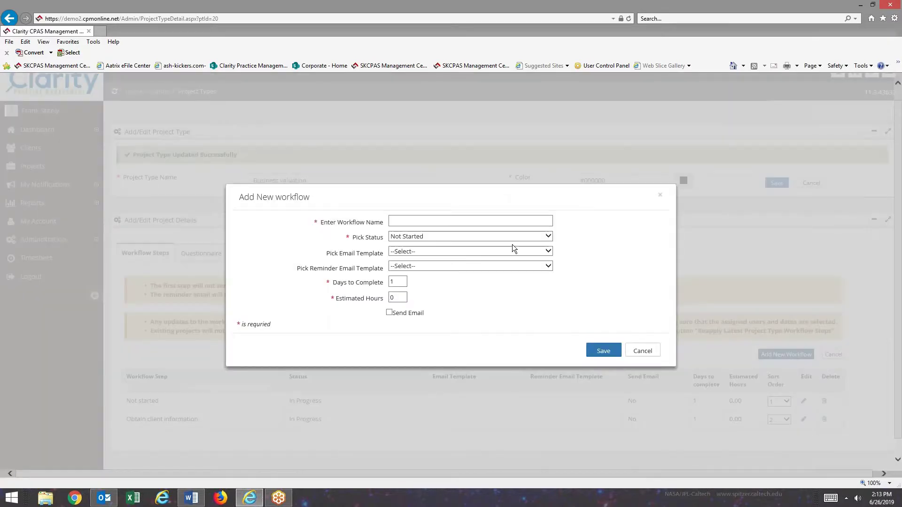
left_click(407, 220)
type("Preparation")
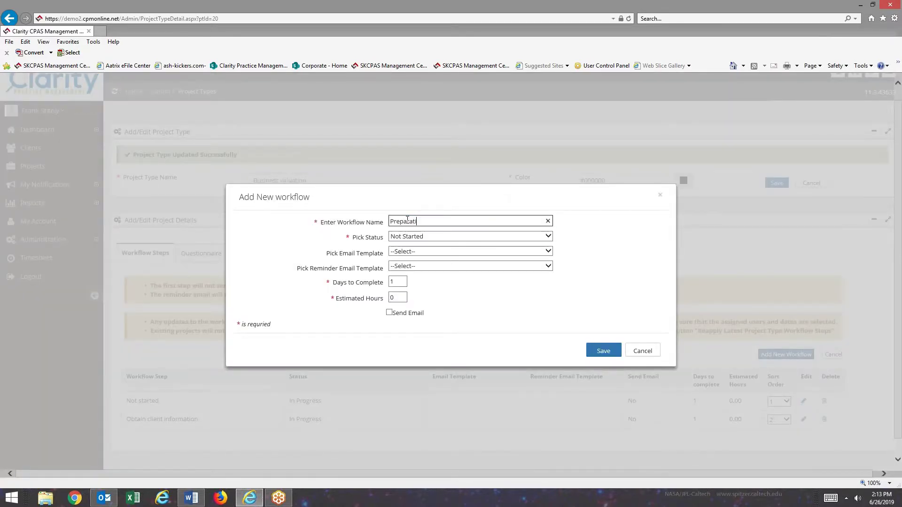
left_click(549, 236)
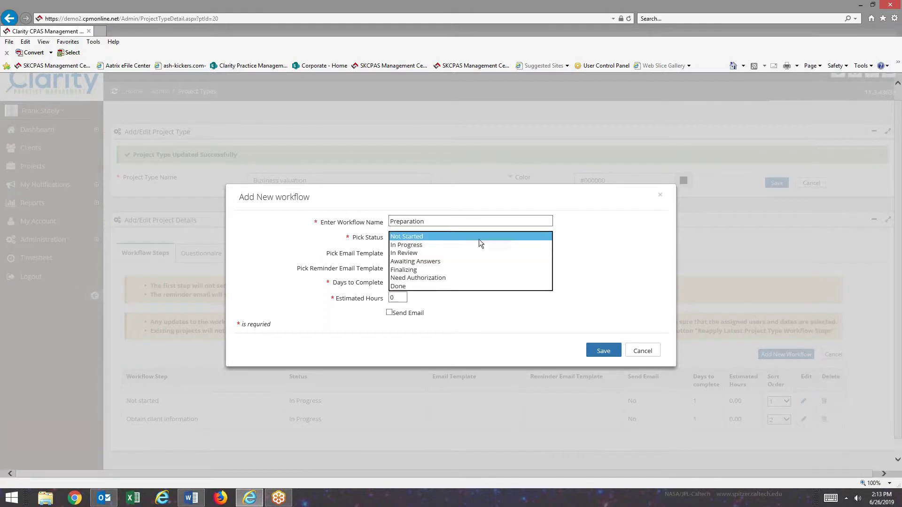
left_click(424, 245)
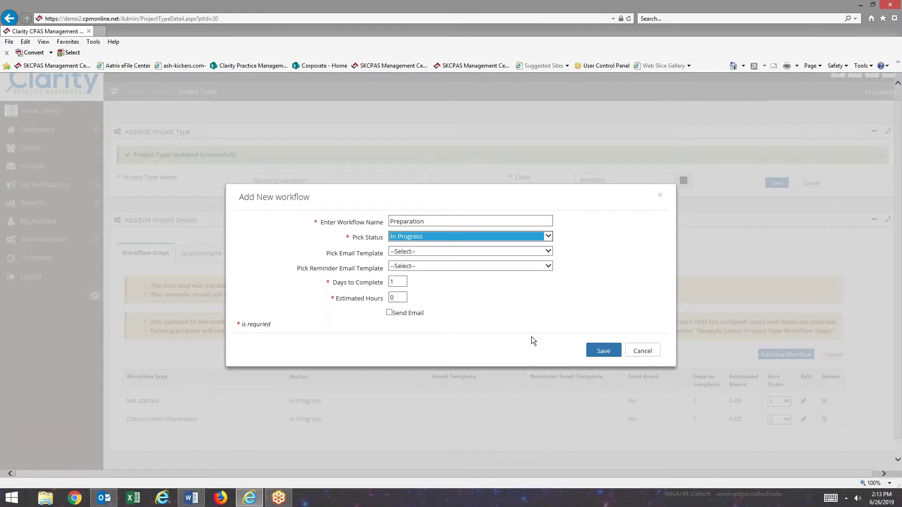
left_click(602, 351)
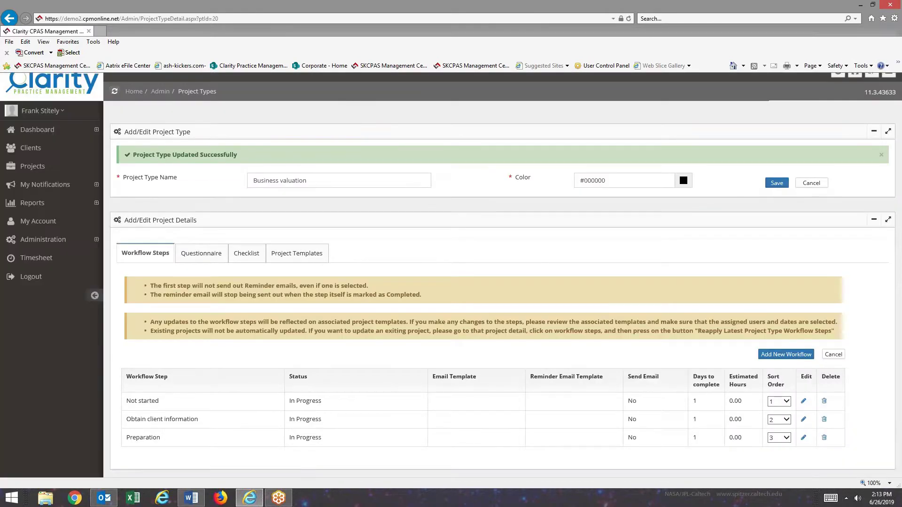
Start a 'Waiting on answers' workflow step with status Awaiting Answers.
left_click(783, 355)
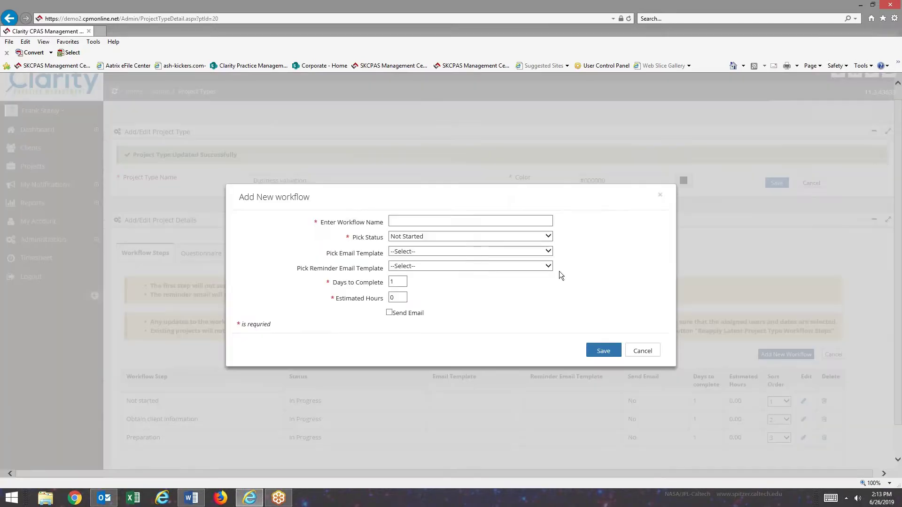
left_click(408, 222)
type("Waiting on answers")
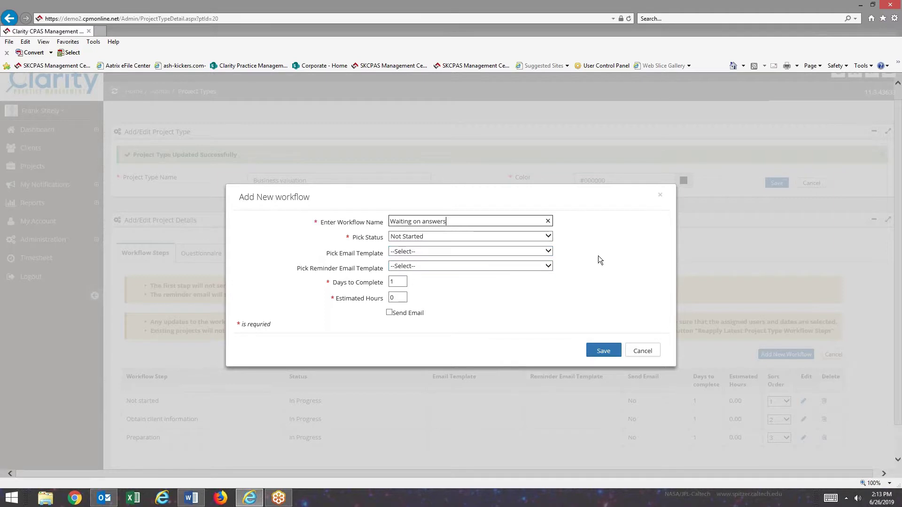
left_click(548, 237)
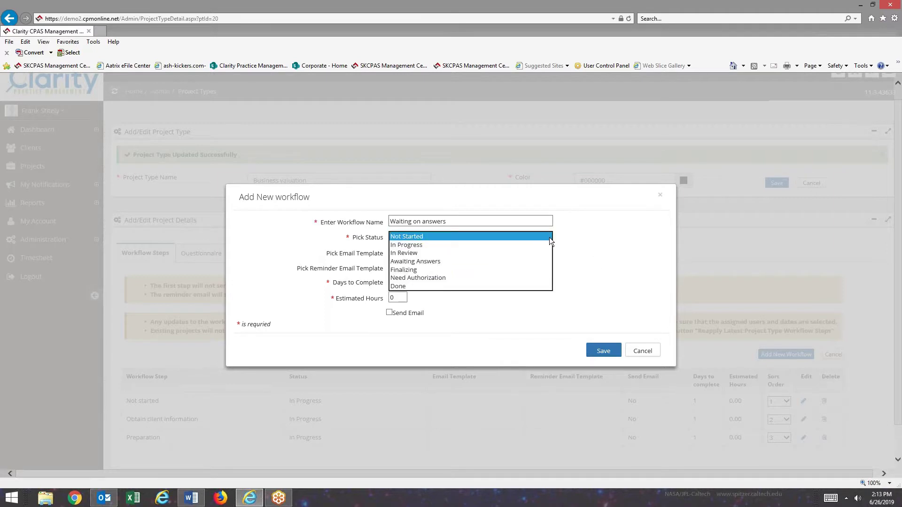
left_click(418, 261)
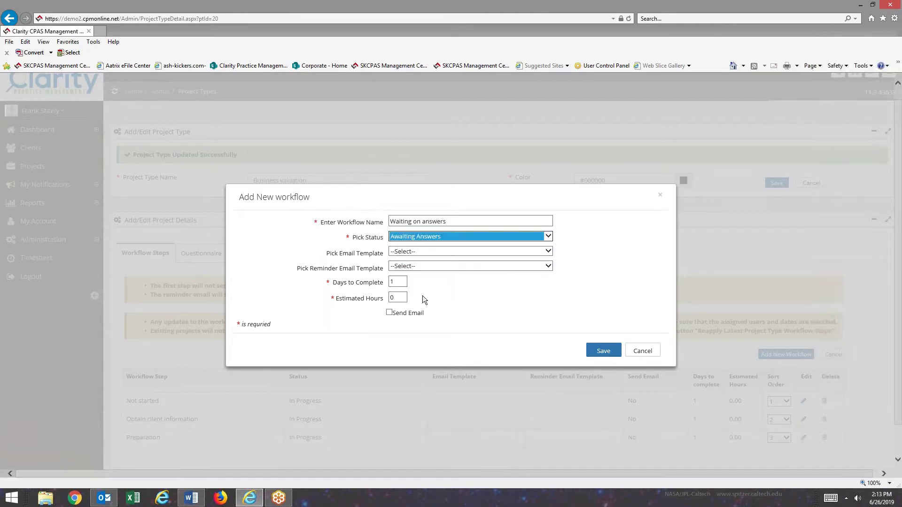
Assign Posted questions email and Questions reminder templates, enable Send Email, and save.
left_click(550, 252)
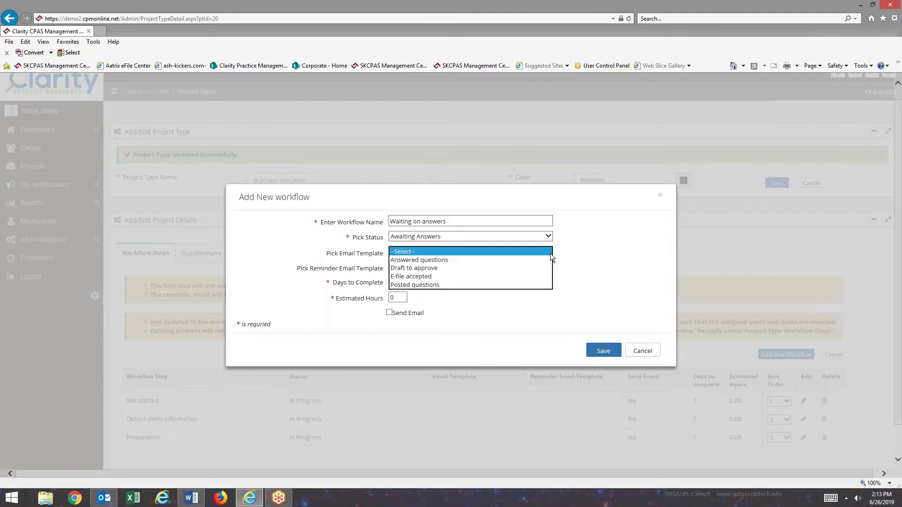
left_click(441, 284)
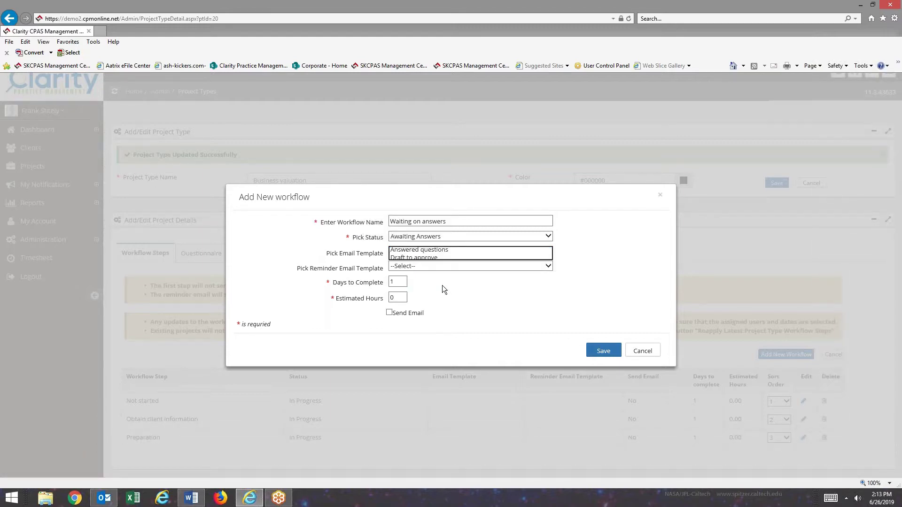
left_click(548, 267)
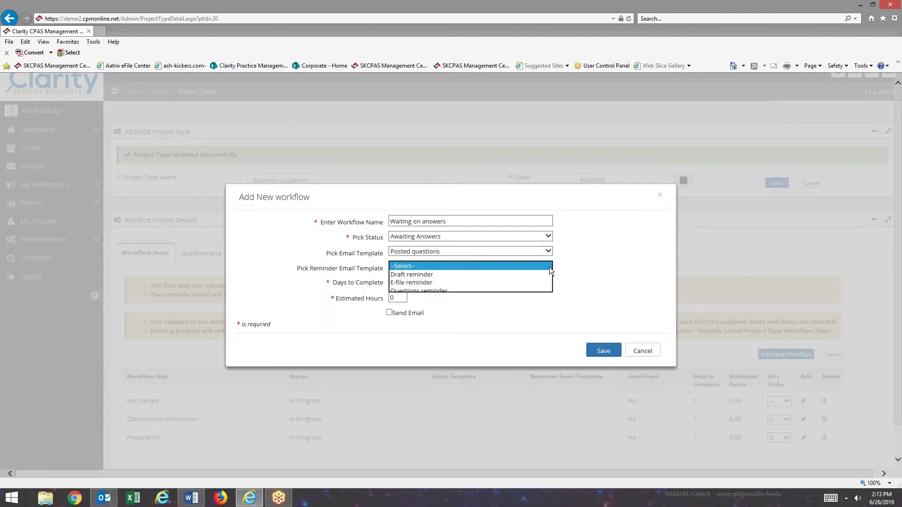
left_click(451, 292)
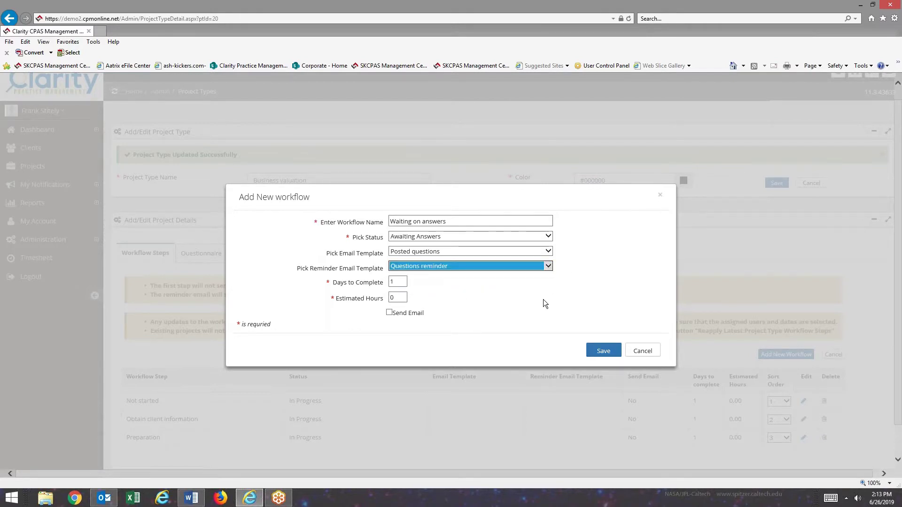
left_click(389, 313)
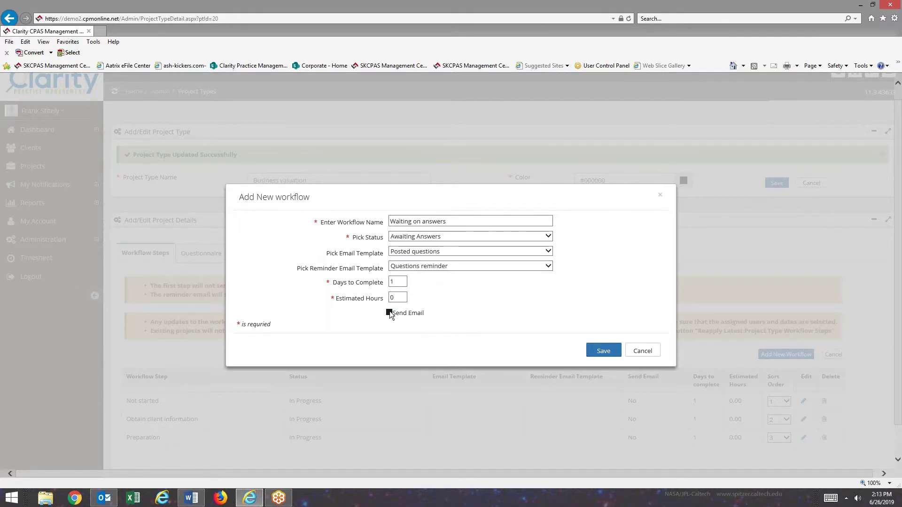
left_click(604, 351)
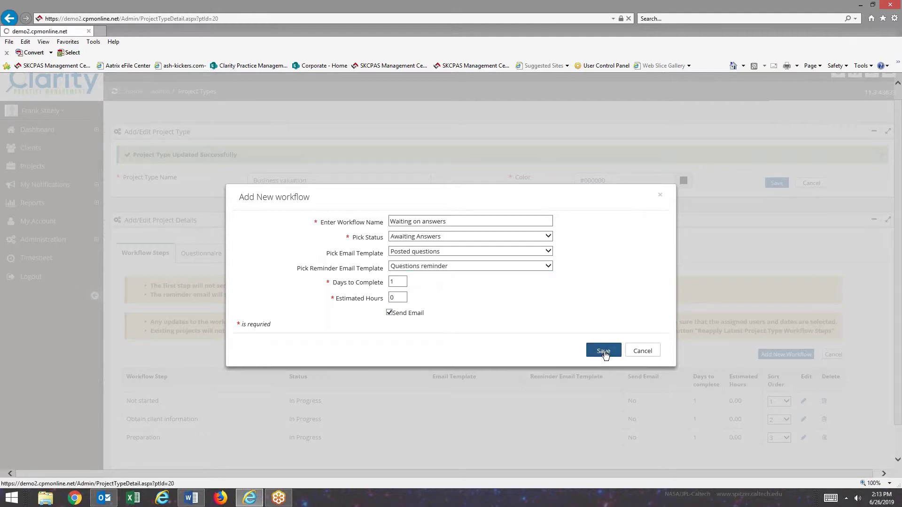
Add the 'Second preparation' workflow step with status In Progress.
scroll(601, 353, "down", 1)
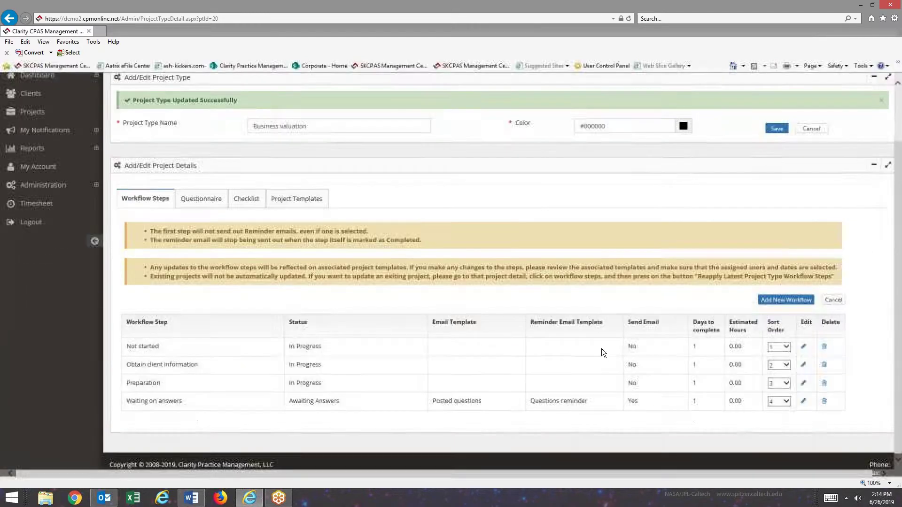
left_click(786, 301)
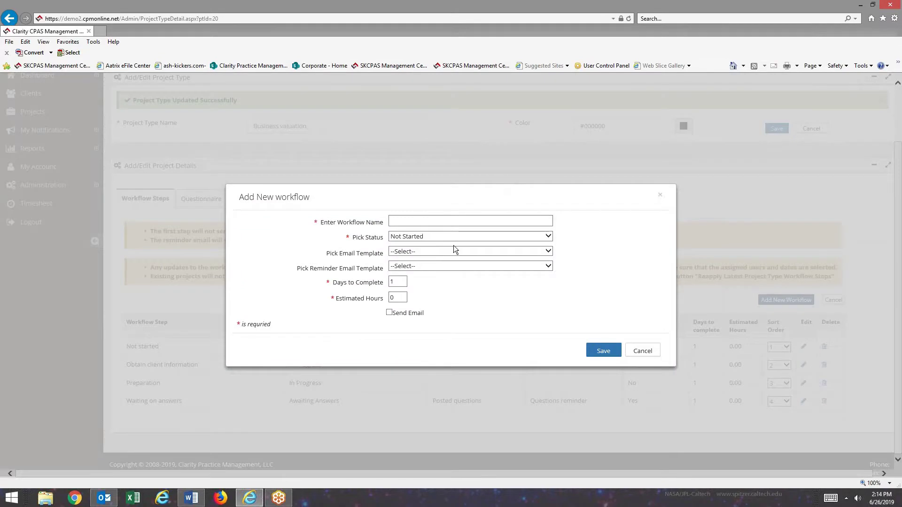
type("Second ")
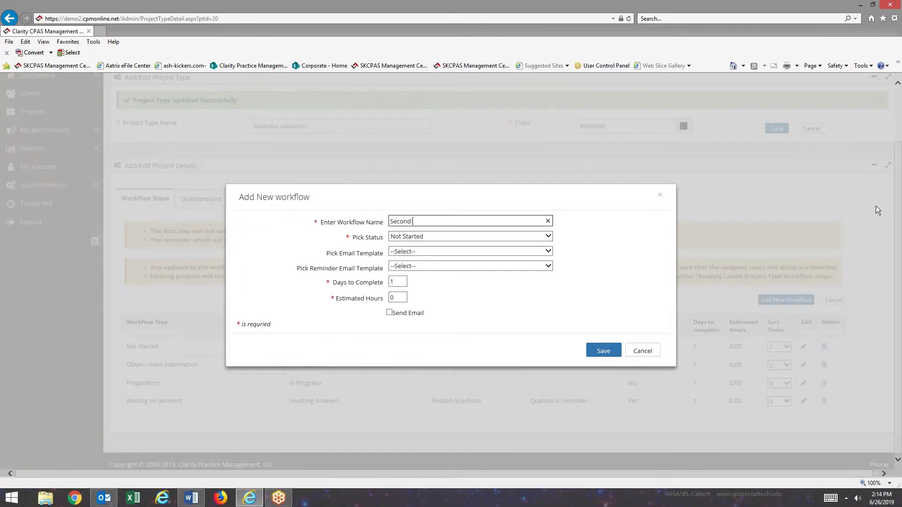
type("preparation")
key("Tab")
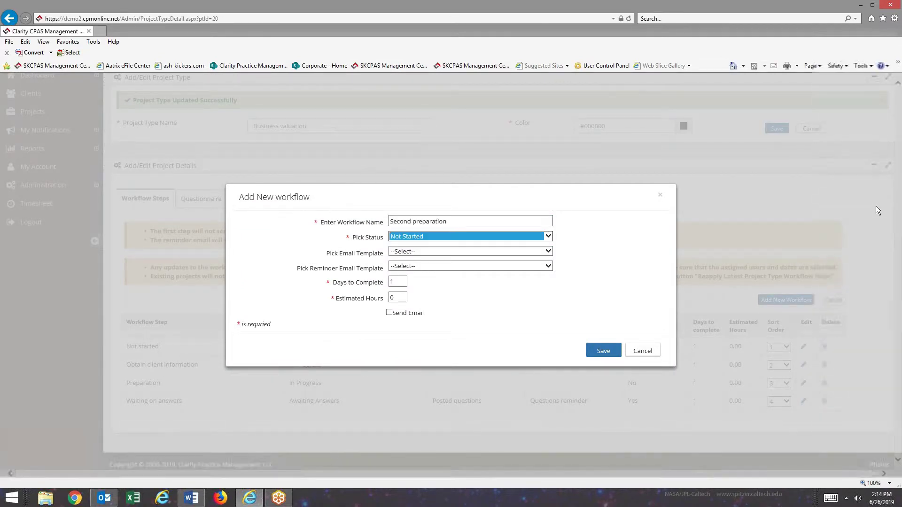
left_click(510, 236)
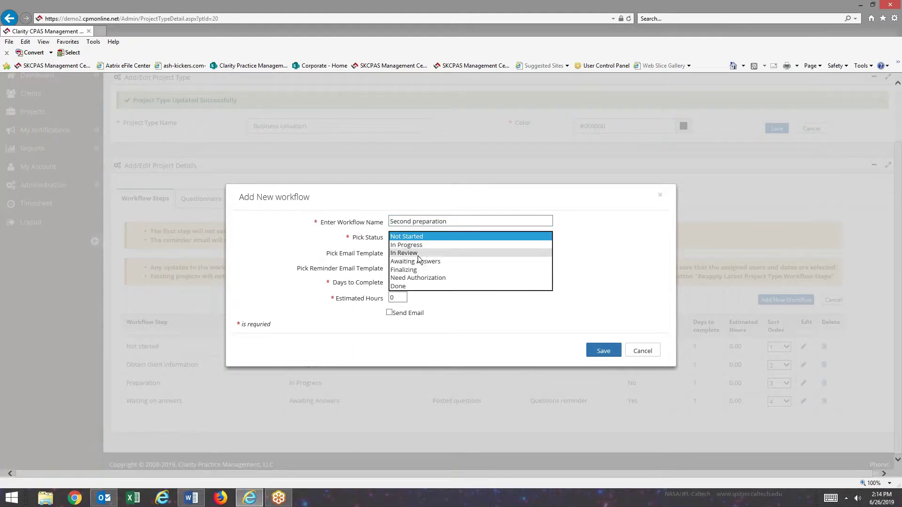
left_click(414, 244)
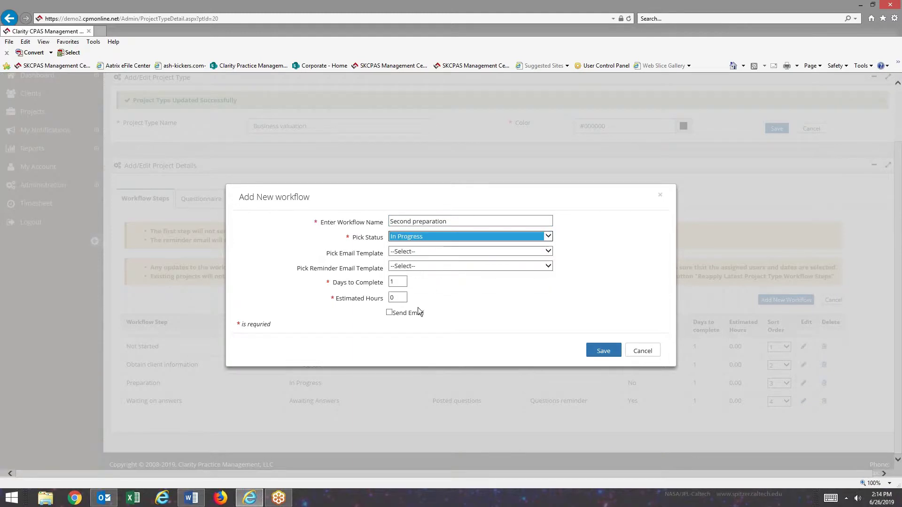
left_click(603, 350)
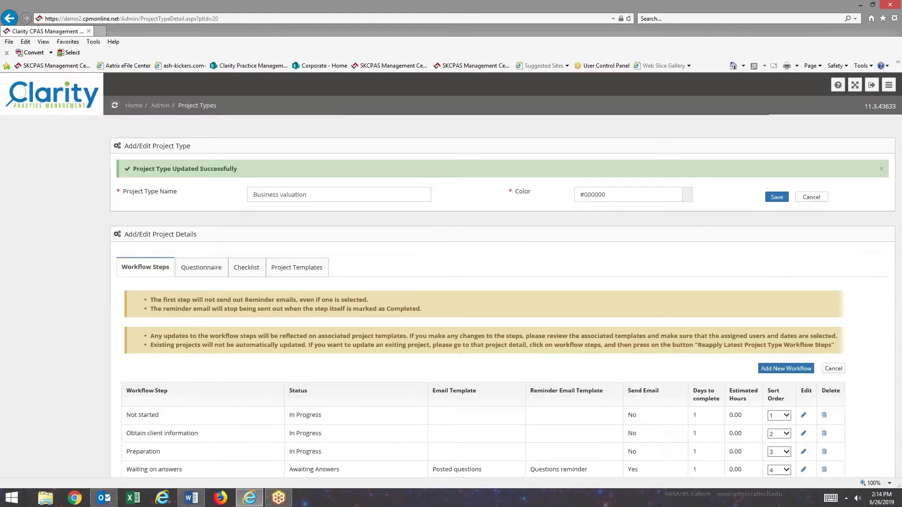
Add the 'Review' workflow step with status In Review.
scroll(596, 316, "down", 1)
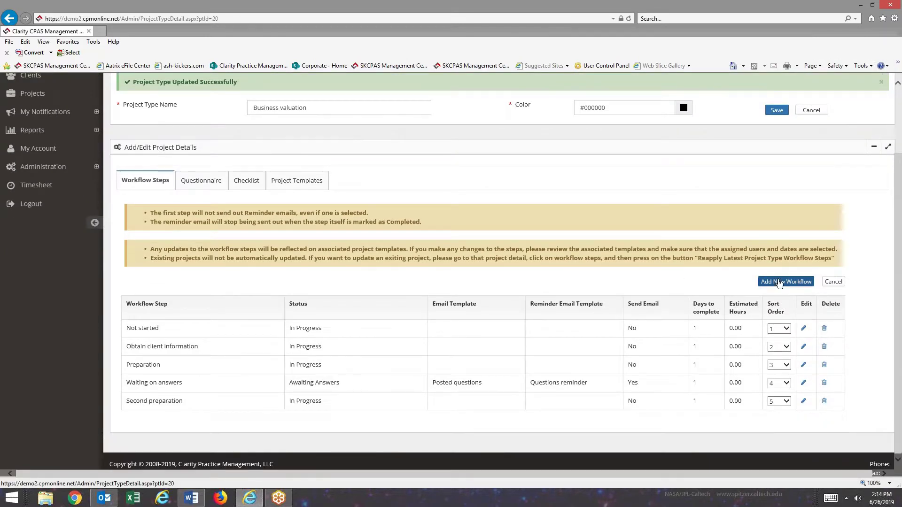
left_click(786, 281)
left_click(413, 222)
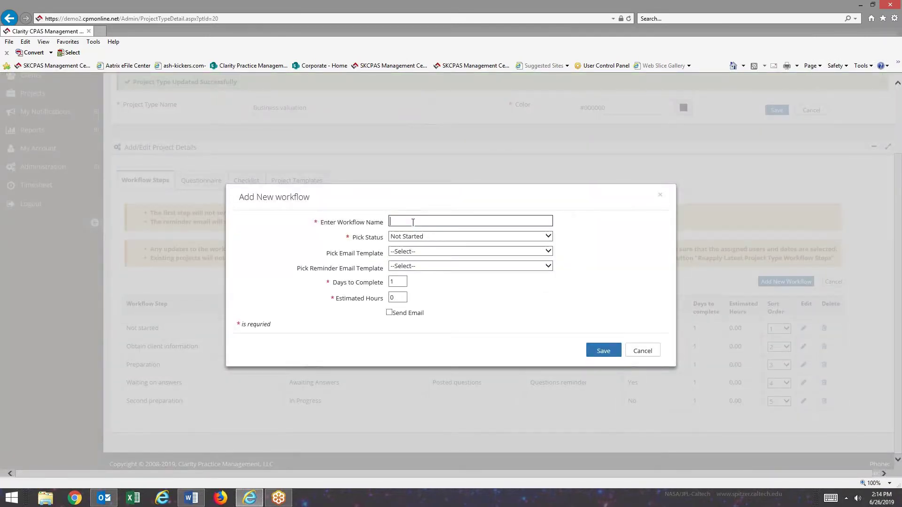
key("Tab")
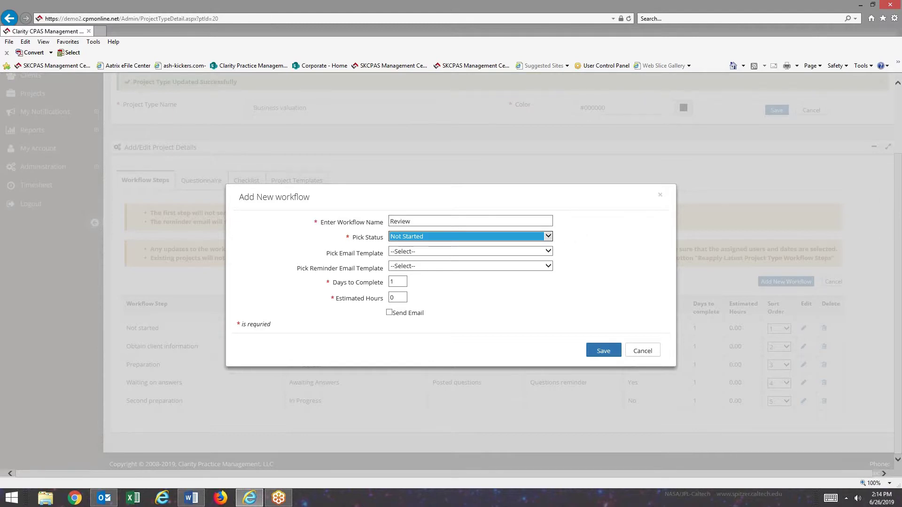
left_click(548, 236)
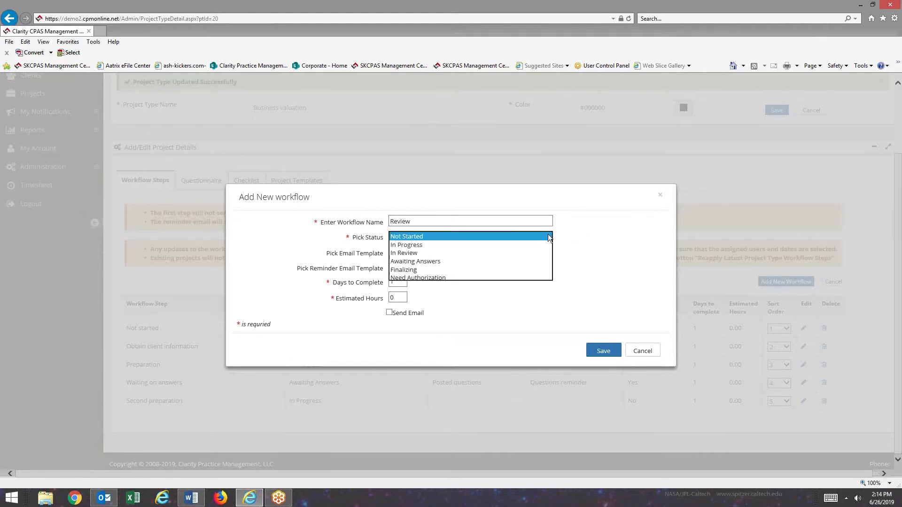
left_click(411, 270)
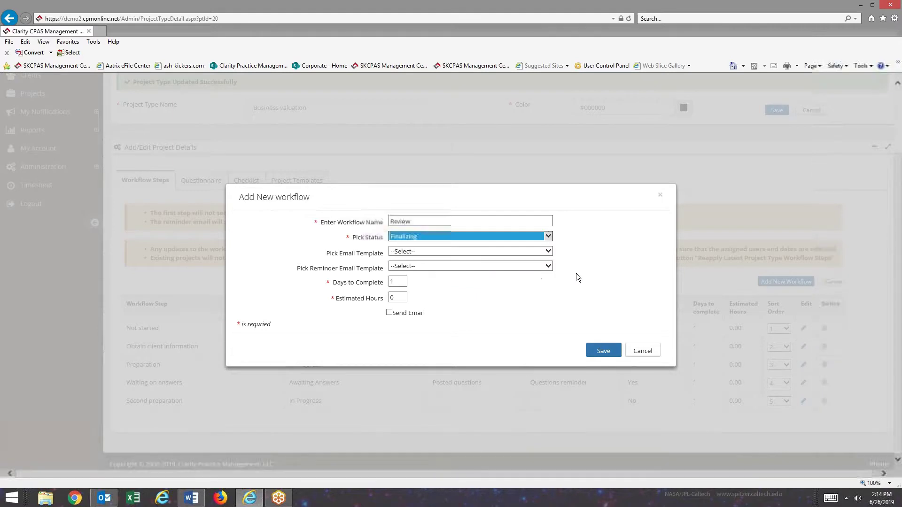
left_click(548, 236)
left_click(405, 219)
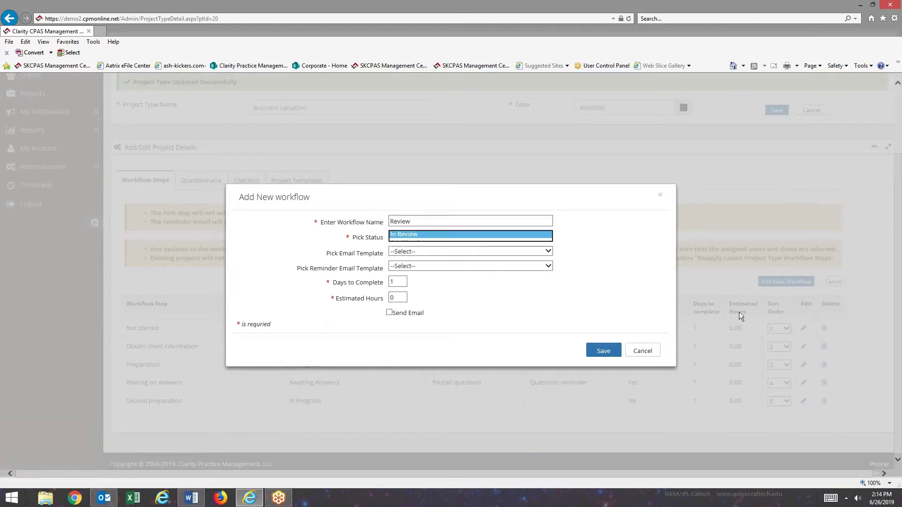
key("Tab")
key("Tab")
key("Tab")
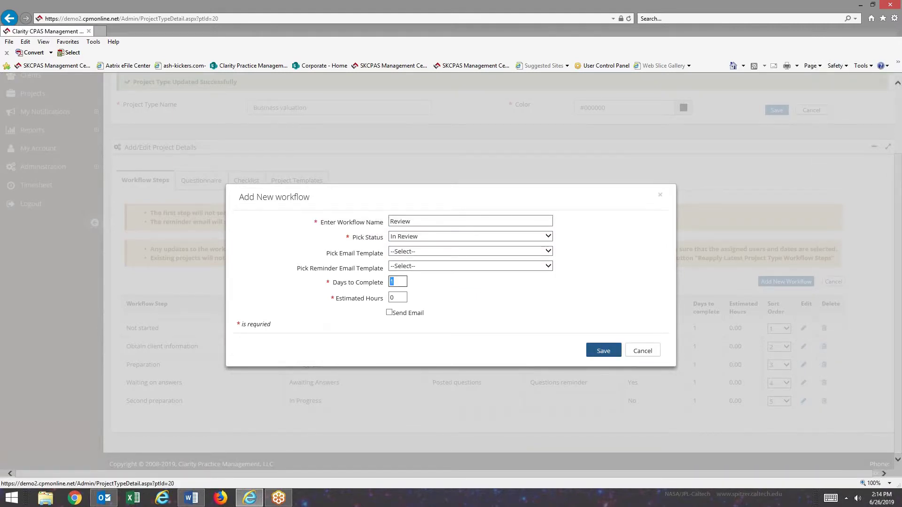
left_click(611, 351)
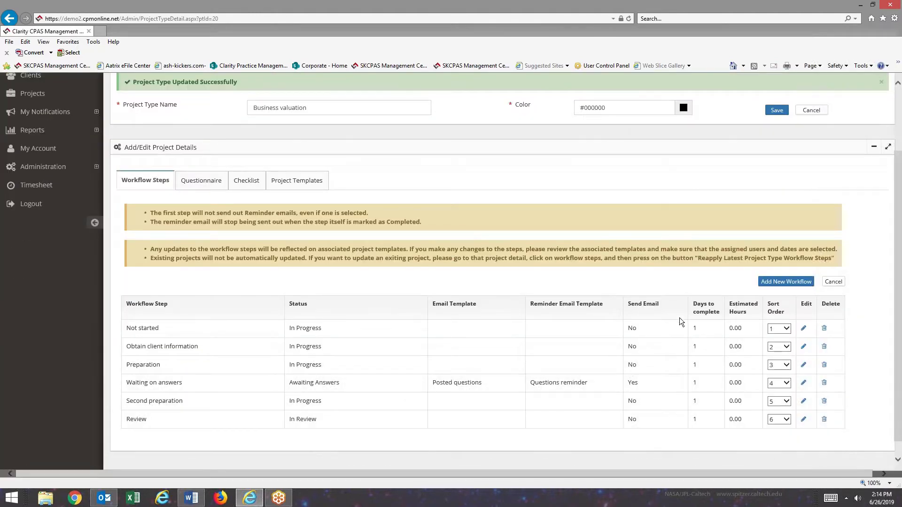
Add the 'Address review notes' workflow step with status In Review.
left_click(777, 283)
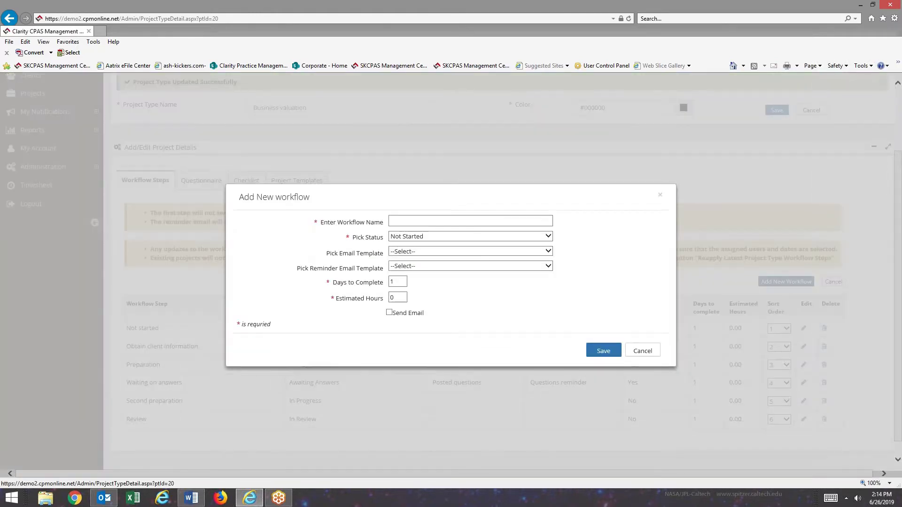
left_click(421, 222)
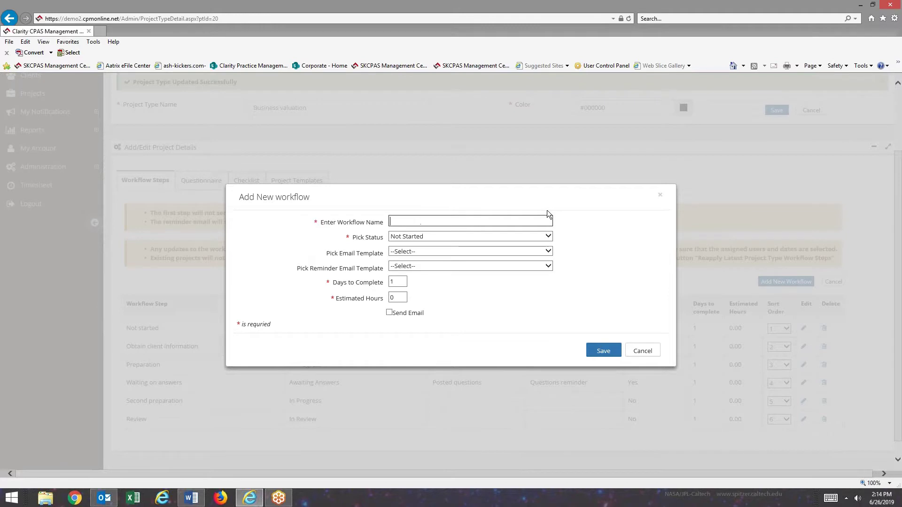
type("Address review notes")
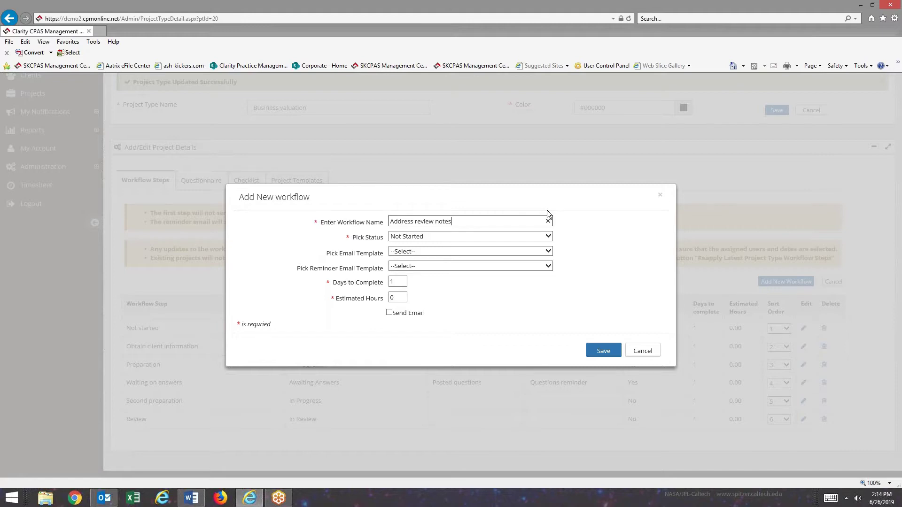
left_click(549, 240)
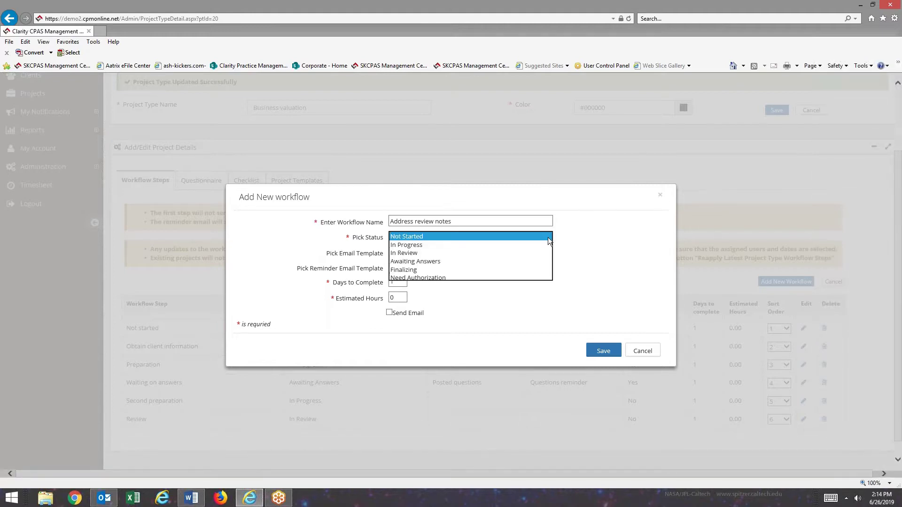
left_click(430, 254)
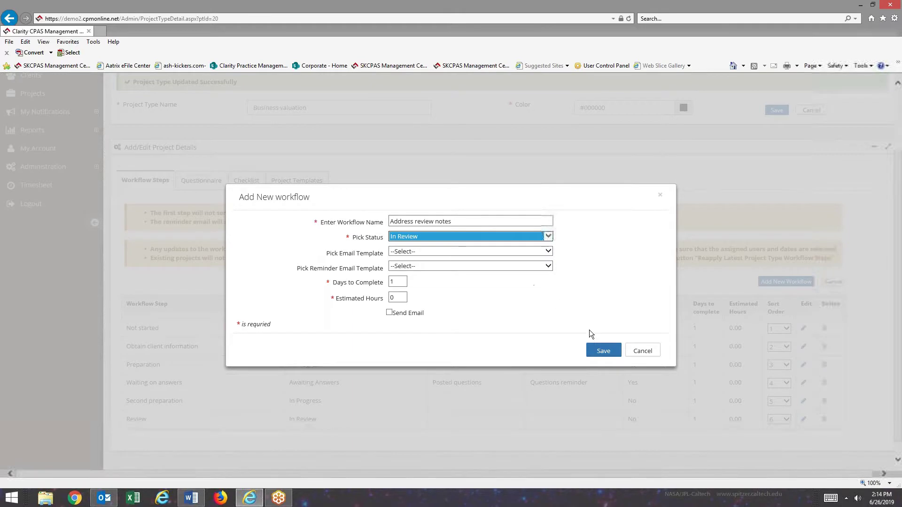
left_click(601, 352)
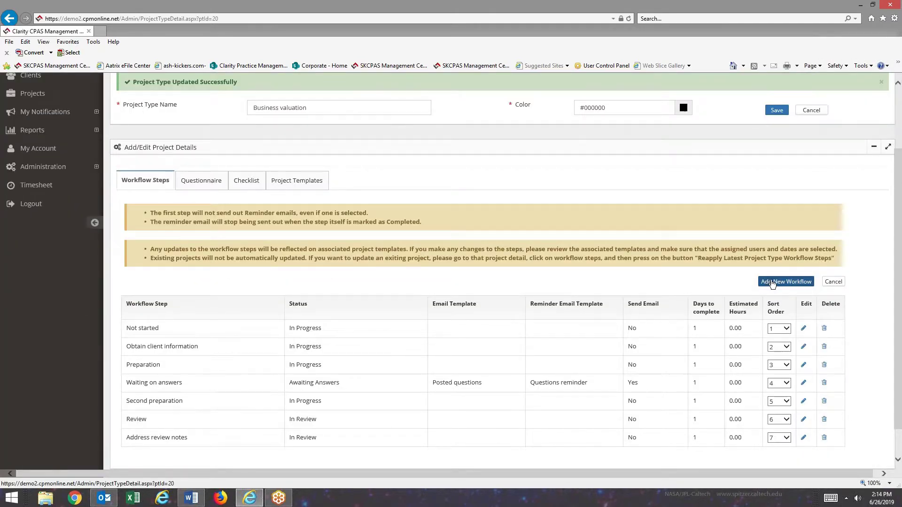
left_click(772, 283)
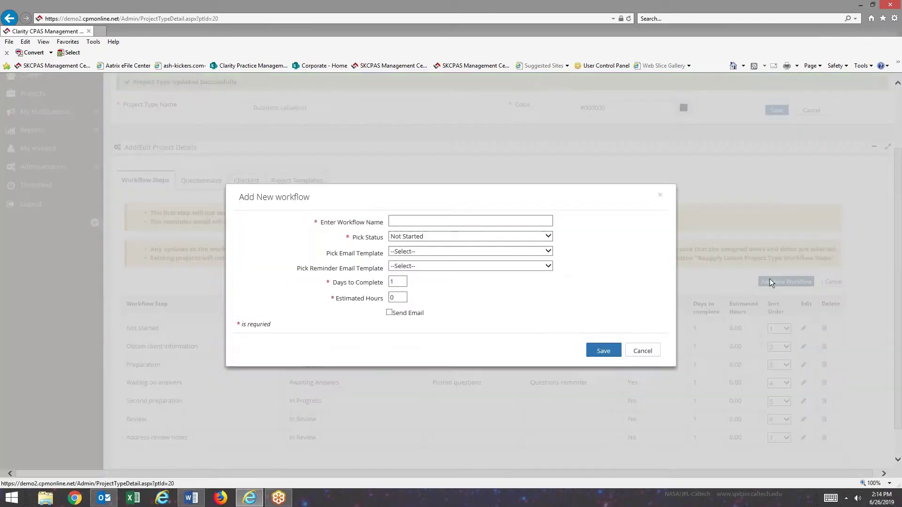
left_click(417, 221)
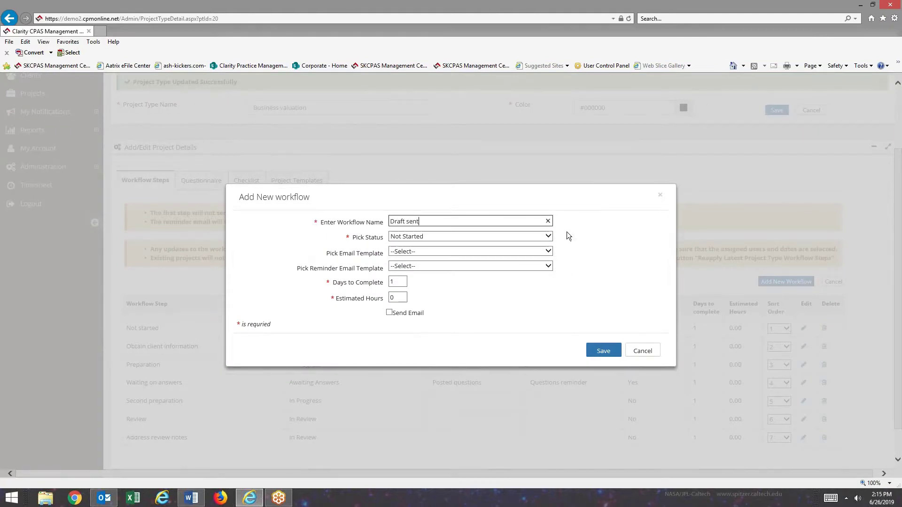
left_click(548, 237)
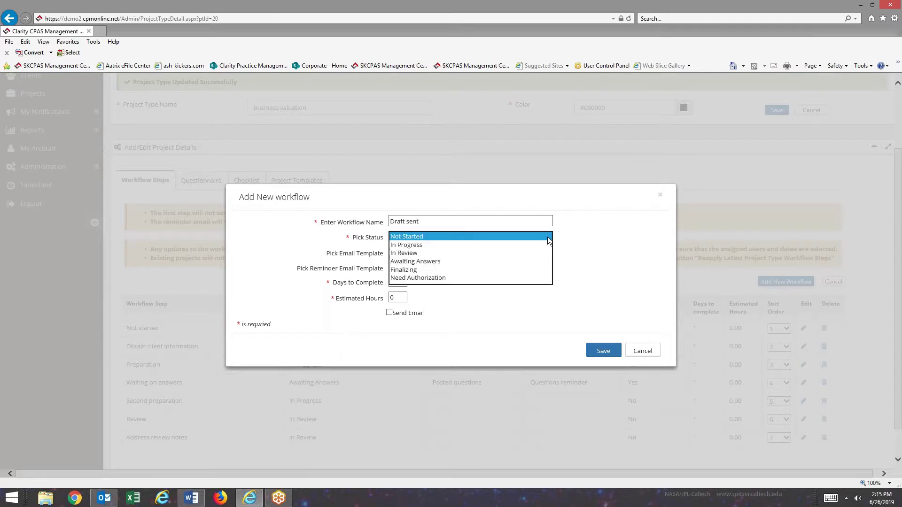
left_click(408, 269)
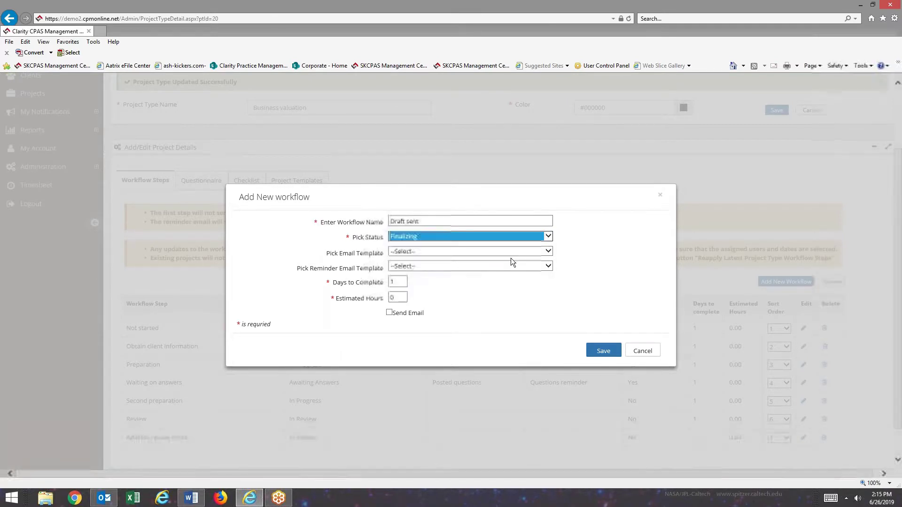
left_click(548, 251)
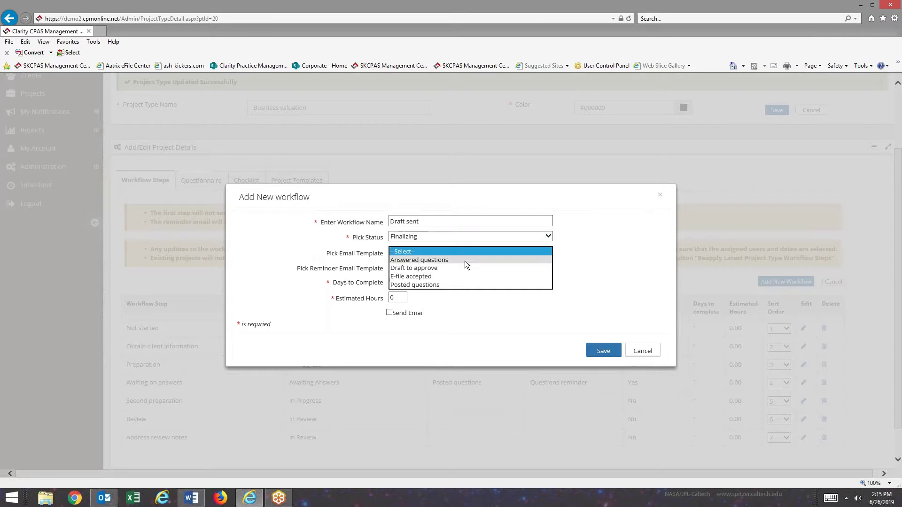
left_click(435, 267)
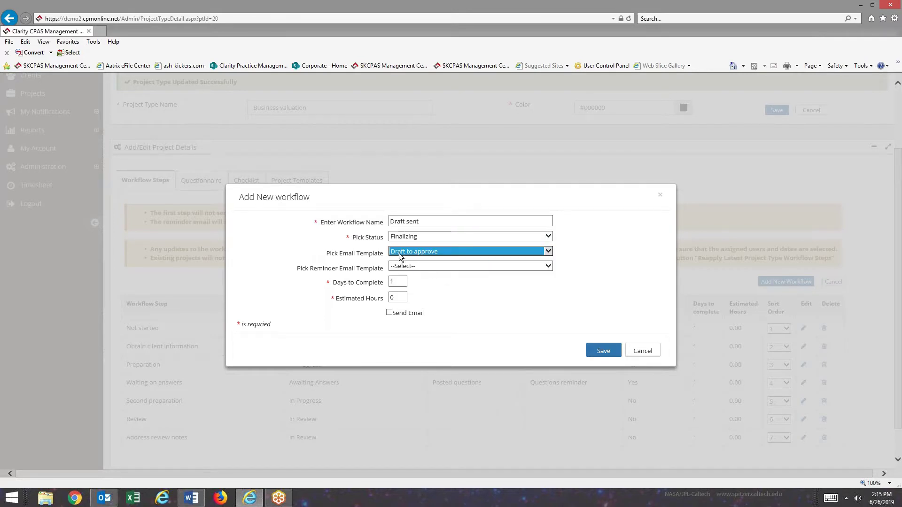
left_click(549, 266)
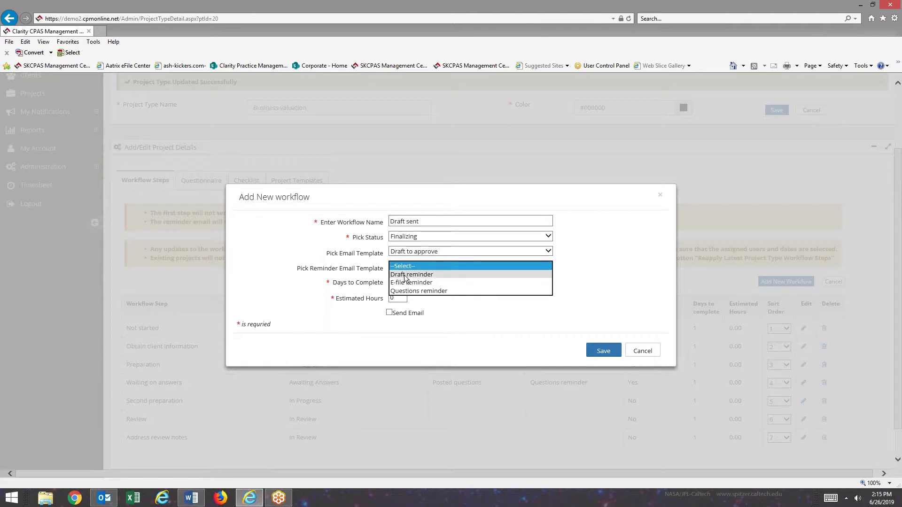
left_click(419, 274)
left_click(389, 313)
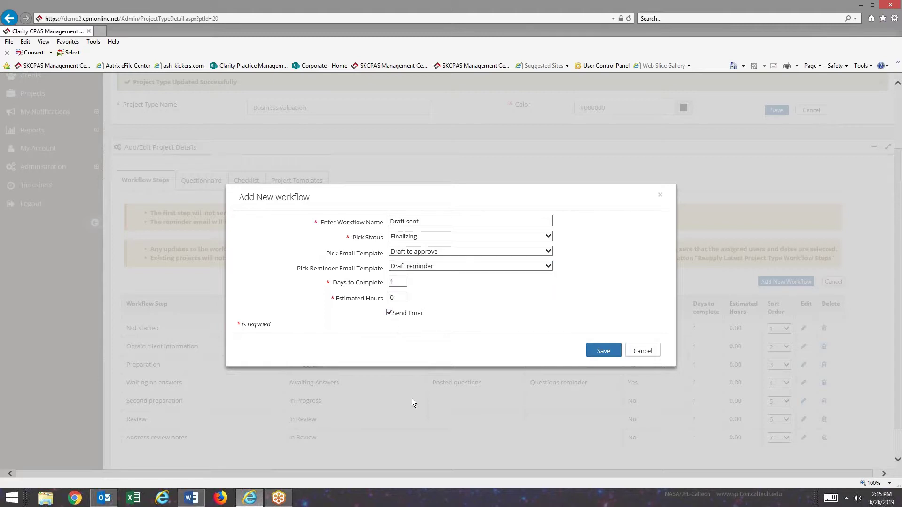
left_click(602, 352)
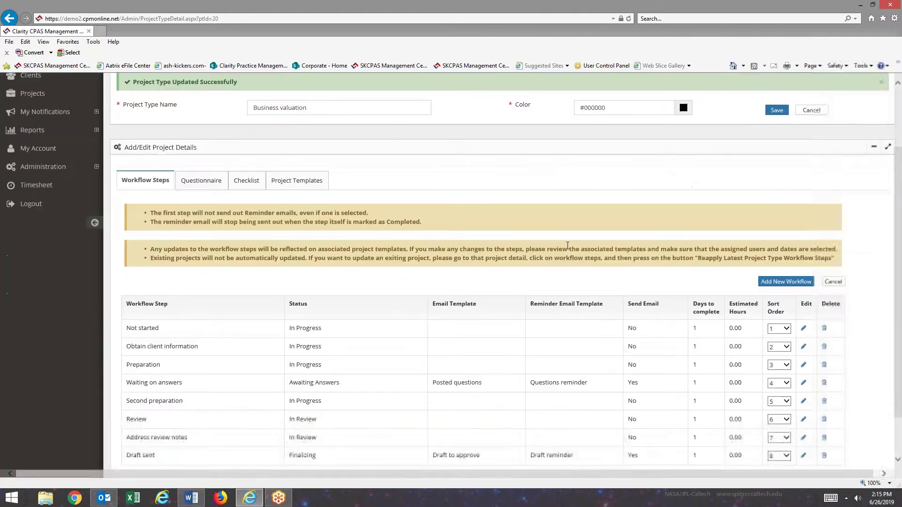
scroll(568, 245, "down", 1)
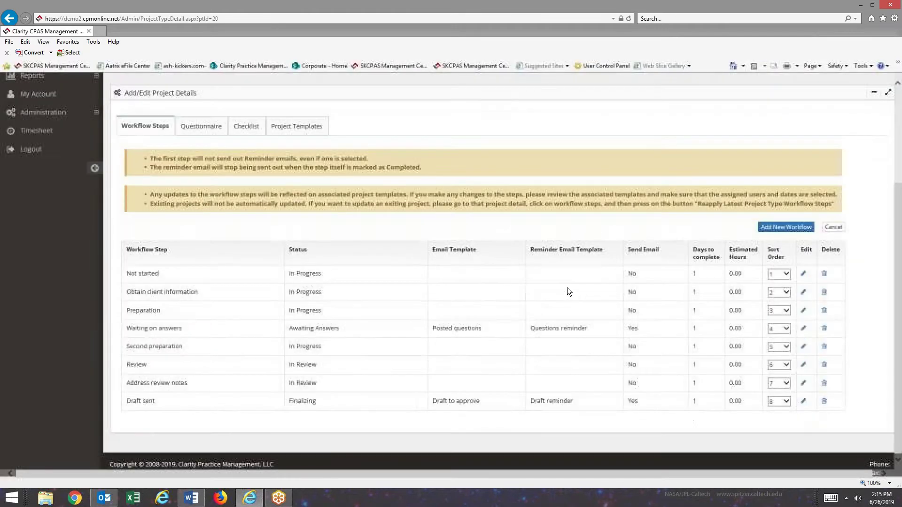
Add the 'Deliver valuation report' workflow step with status Finalizing.
left_click(786, 227)
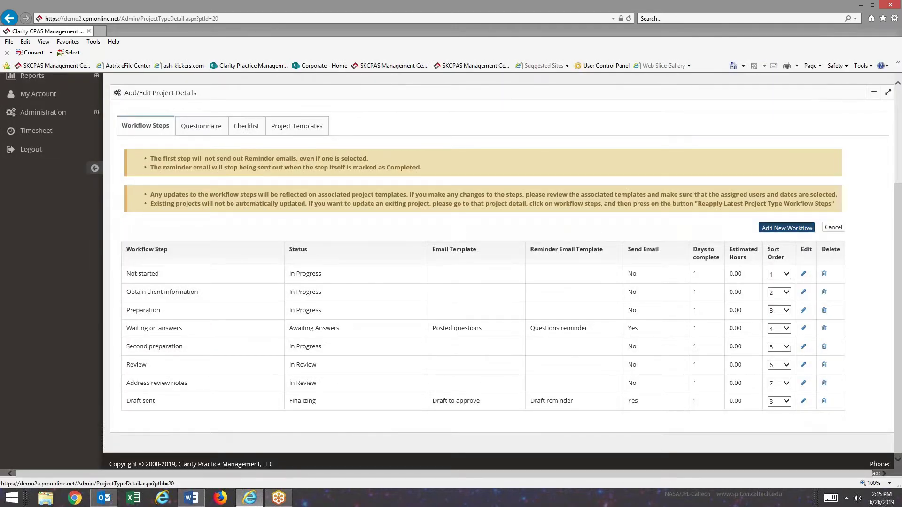
type("De")
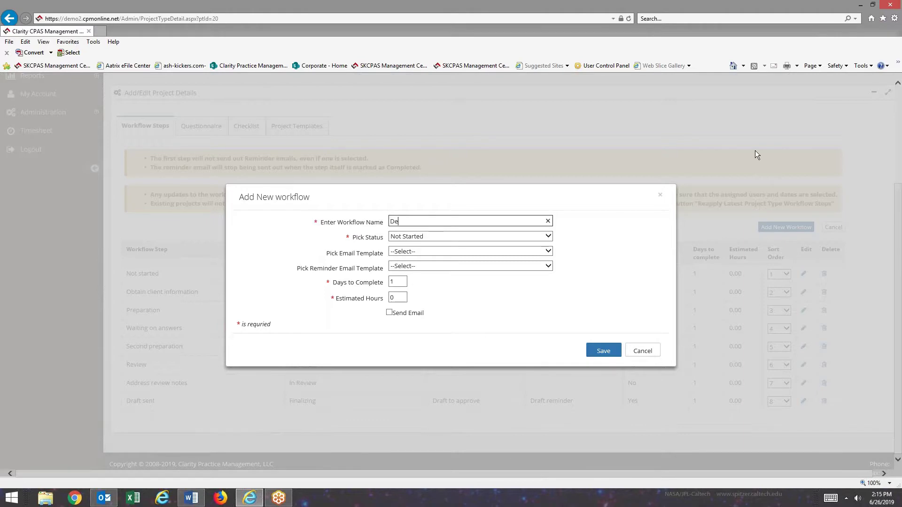
type("liver valuation report")
key("Tab")
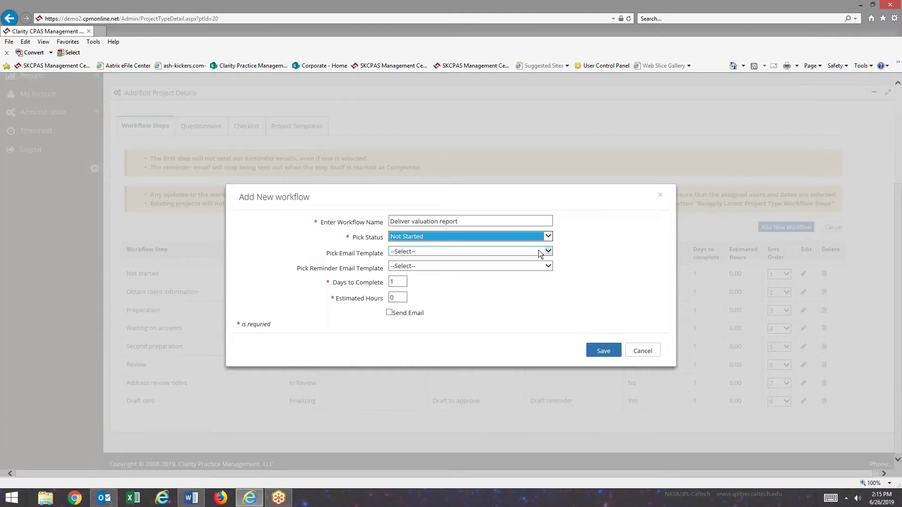
left_click(548, 237)
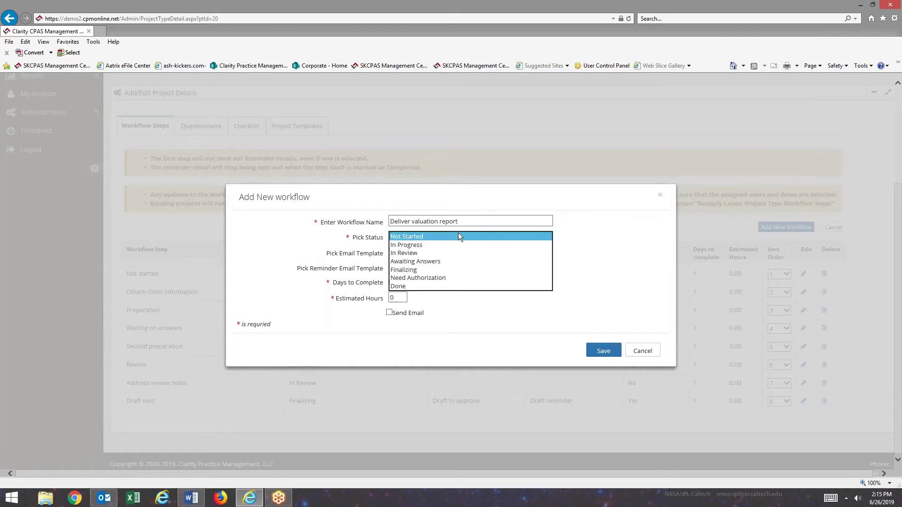
left_click(415, 266)
left_click(603, 351)
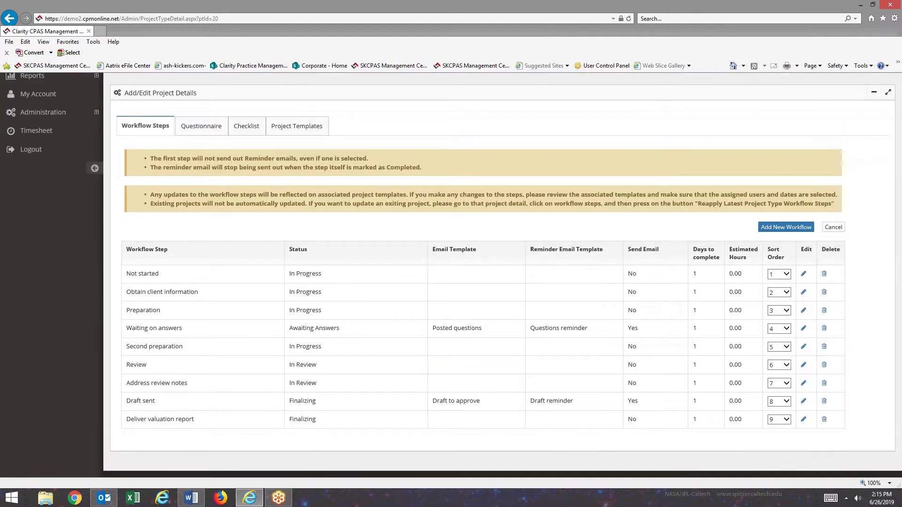
Add the 'Completed and archived' workflow step with status Done.
left_click(770, 227)
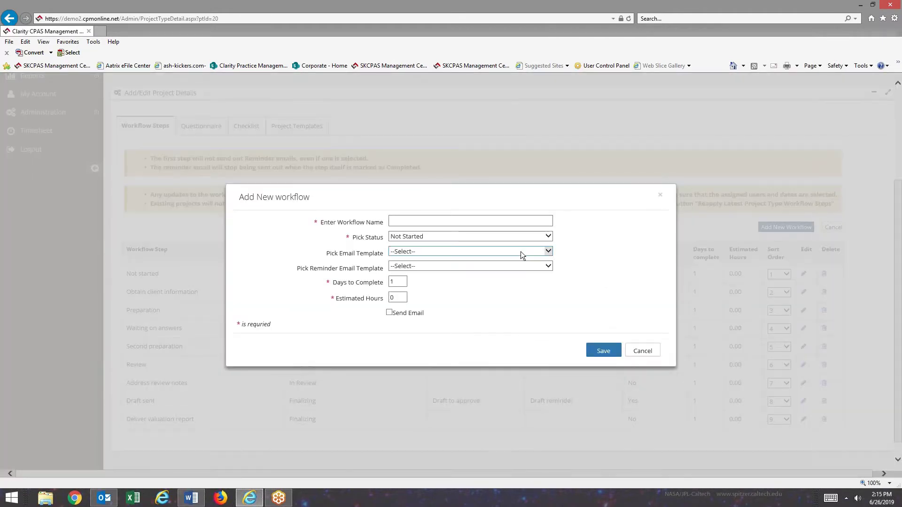
left_click(410, 222)
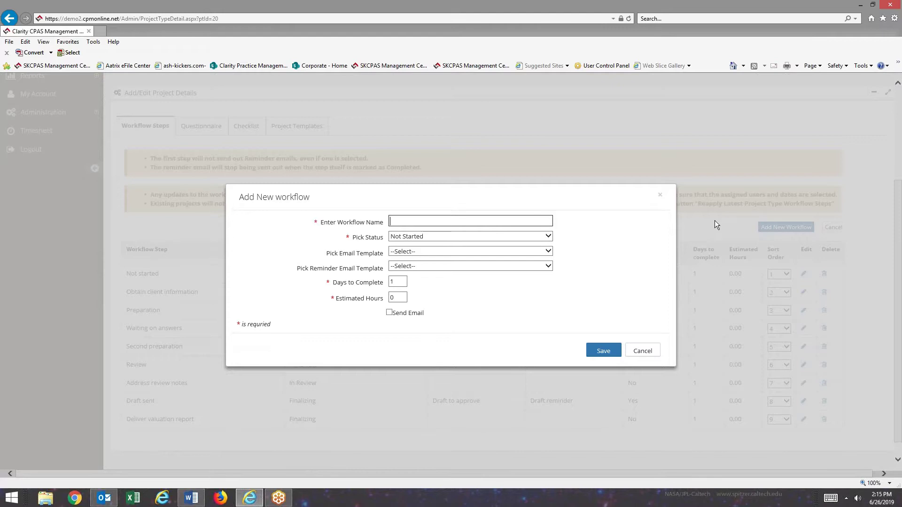
type("Completed and archived")
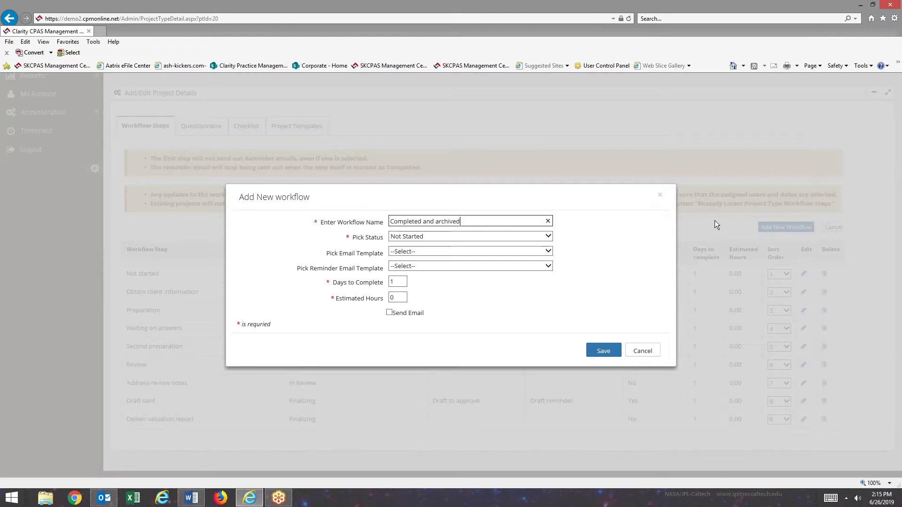
key("Tab")
left_click(548, 236)
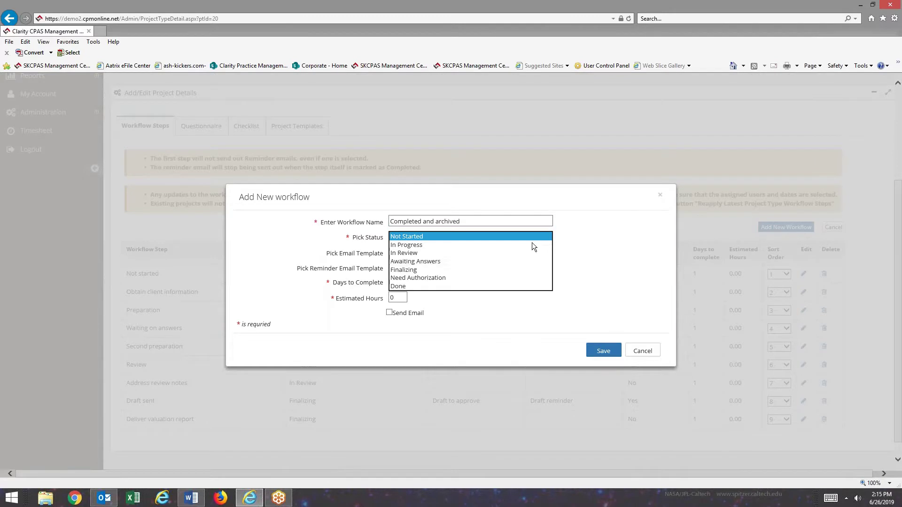
left_click(417, 286)
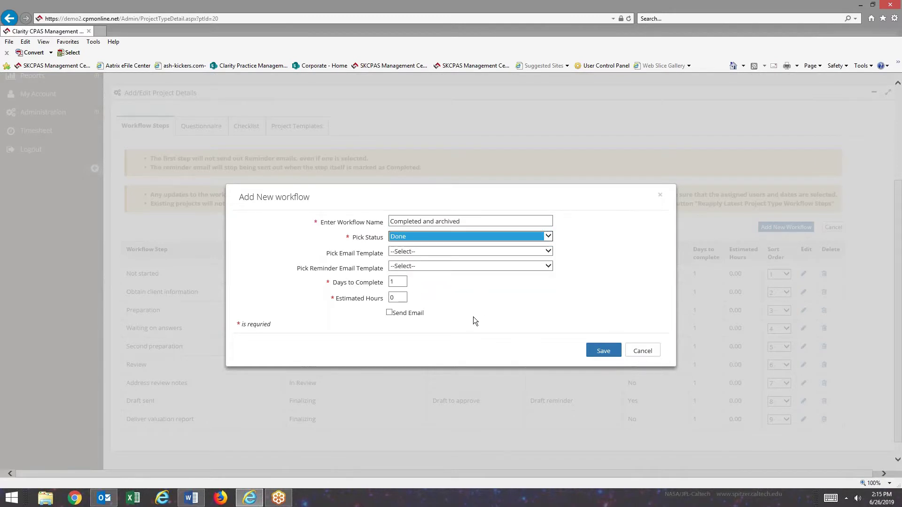
left_click(608, 352)
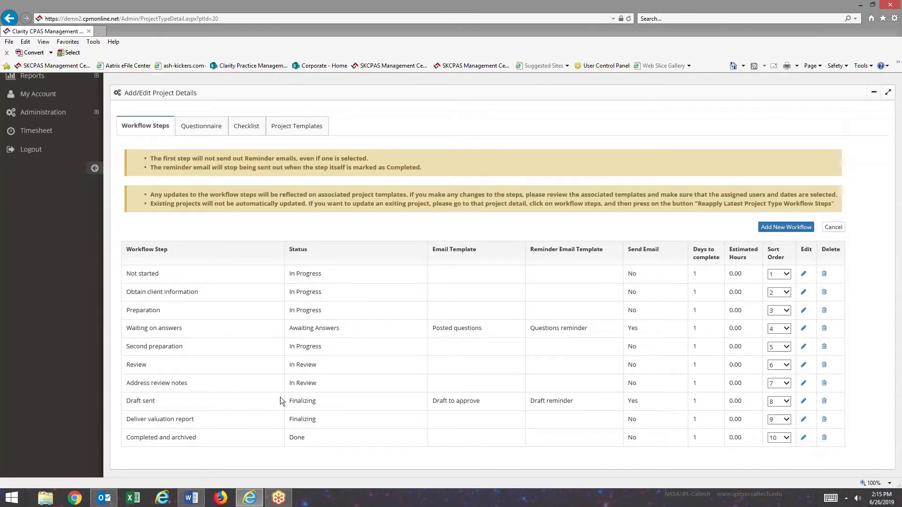
scroll(467, 324, "down", 2)
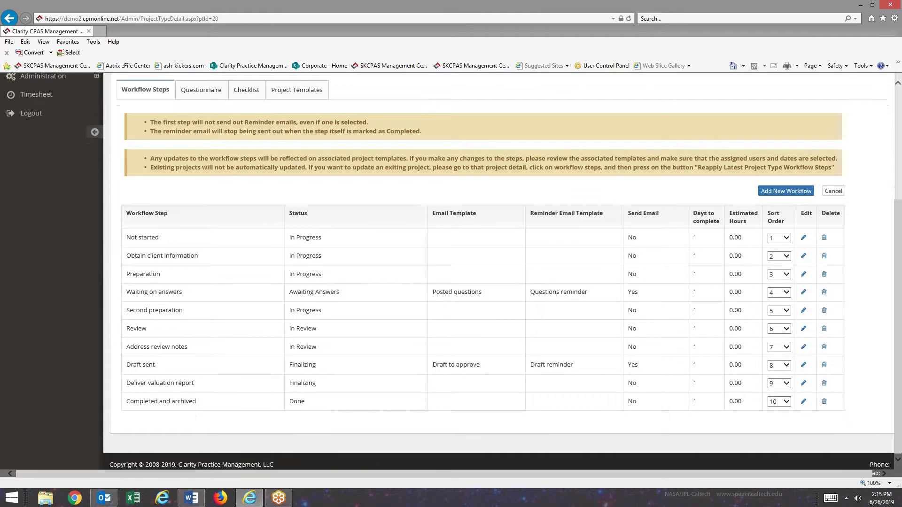
Re-save the unchanged Not started step, then save the Business valuation project type with its ten workflow steps.
left_click(804, 240)
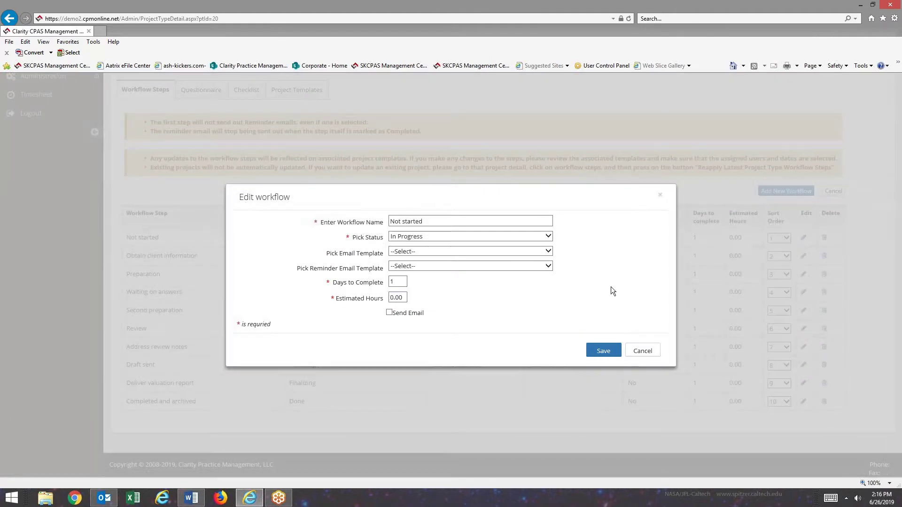
left_click(603, 350)
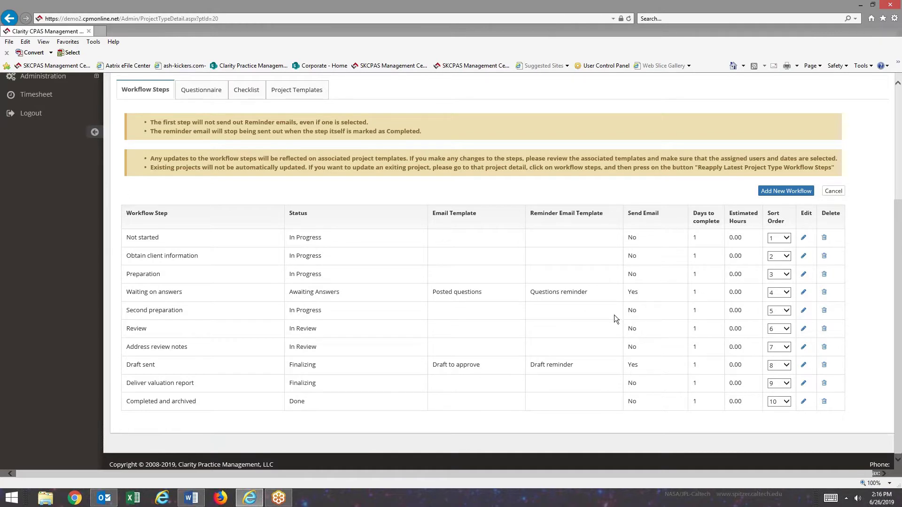
scroll(614, 312, "up", 4)
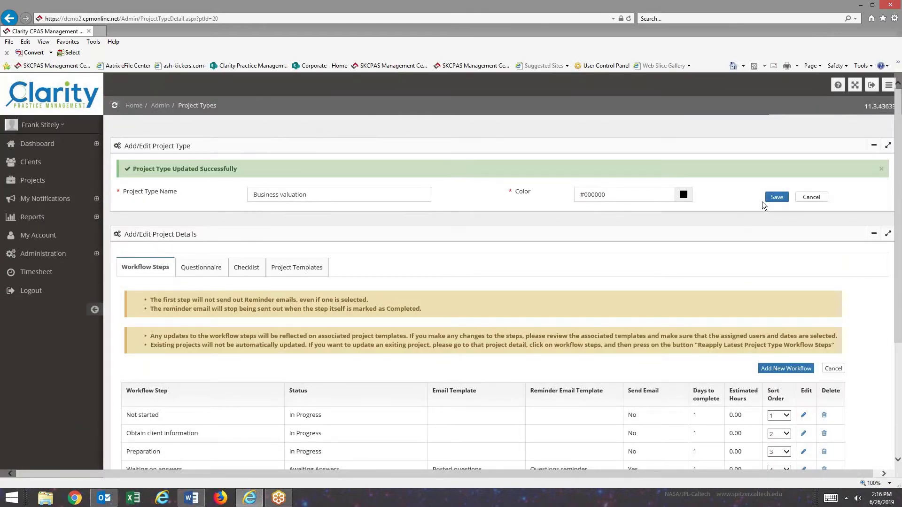
left_click(777, 197)
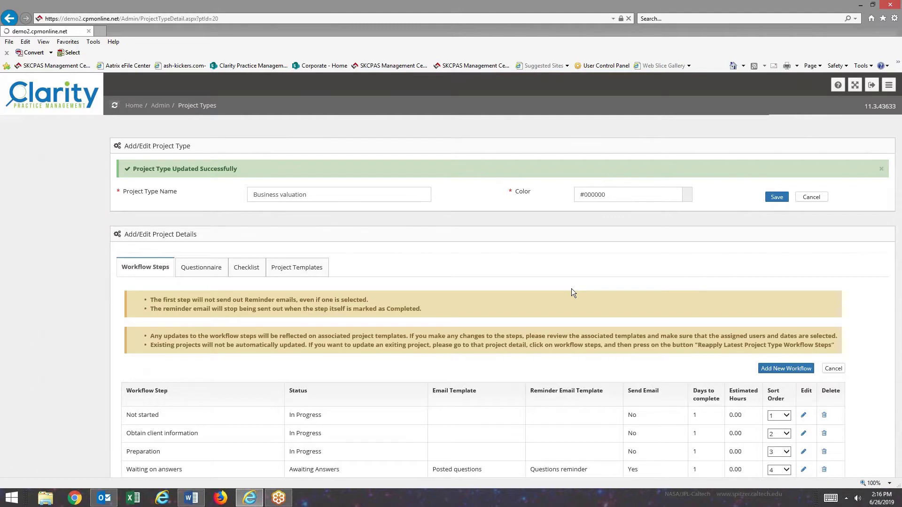
Add the questionnaire question 'Please provide the last five years of financial statements.'.
left_click(207, 268)
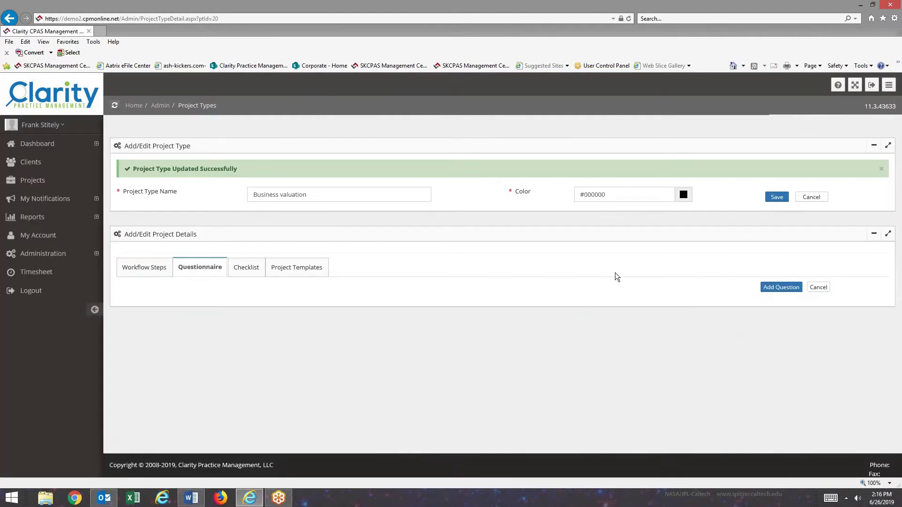
left_click(780, 287)
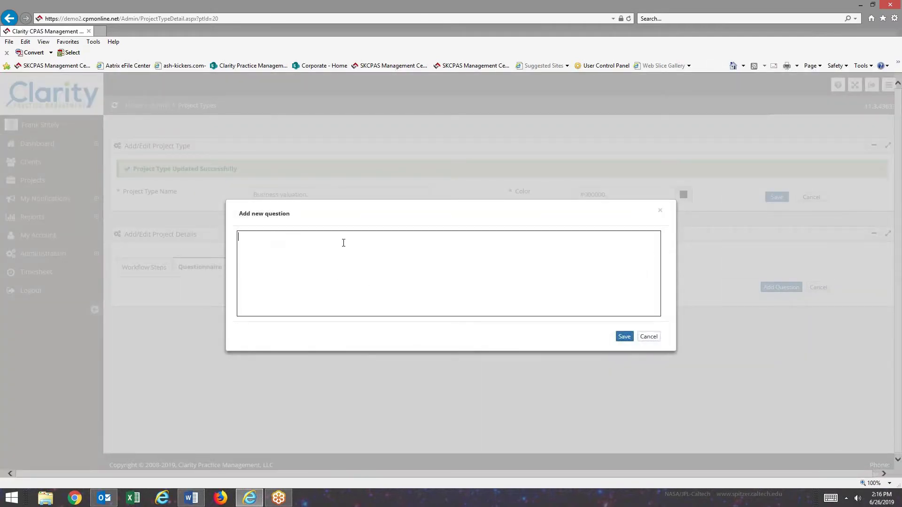
type("Pleas")
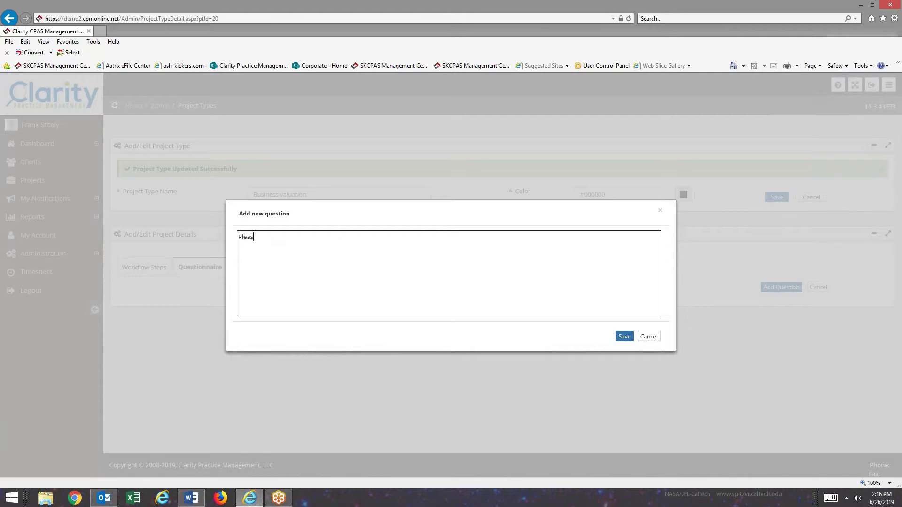
type("e provide the last fives years of financial statements.")
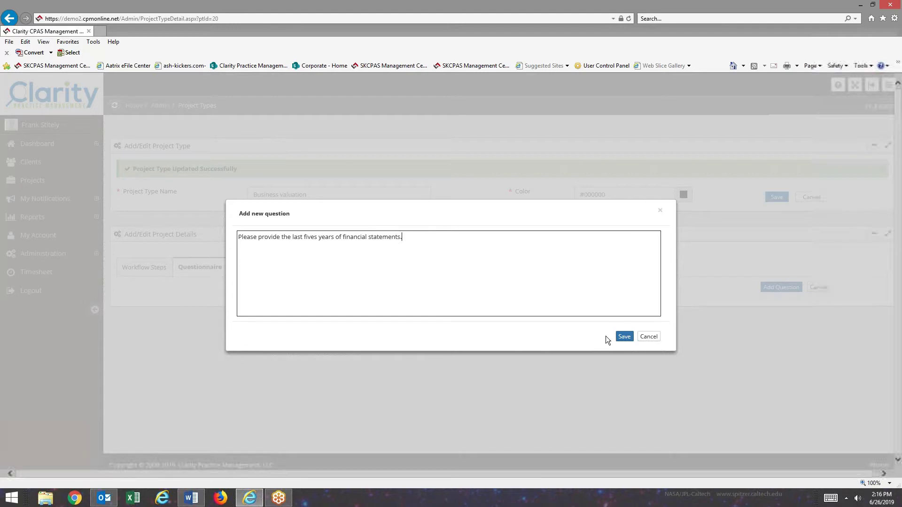
left_click(622, 337)
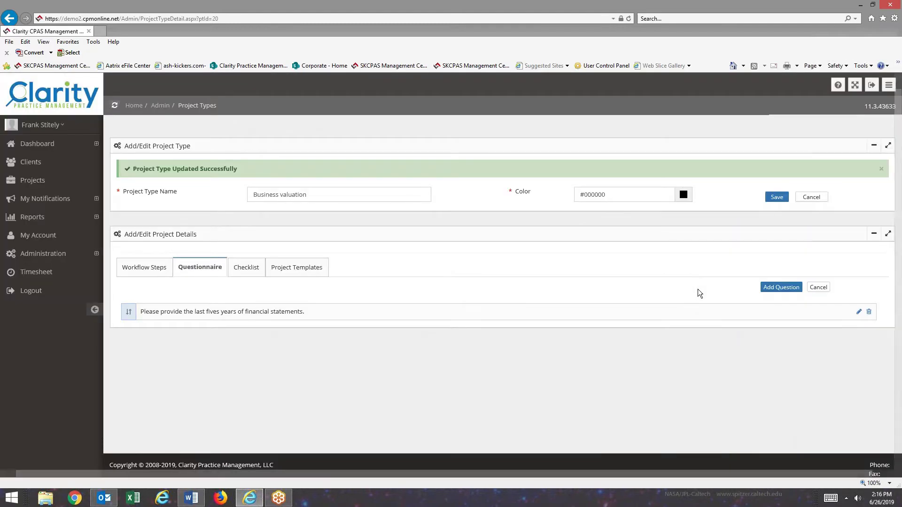
Add a second question: 'Please provide the last three years of income tax returns.'.
left_click(780, 287)
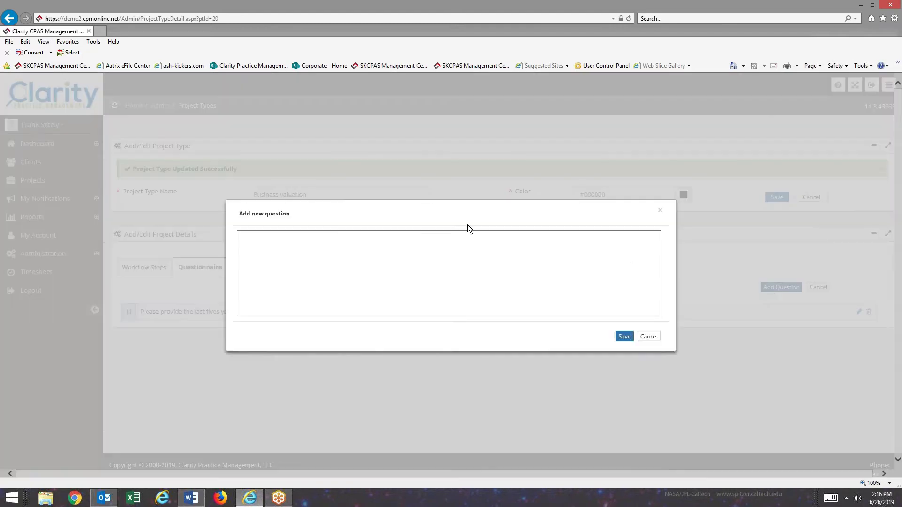
left_click(393, 252)
type("Pl")
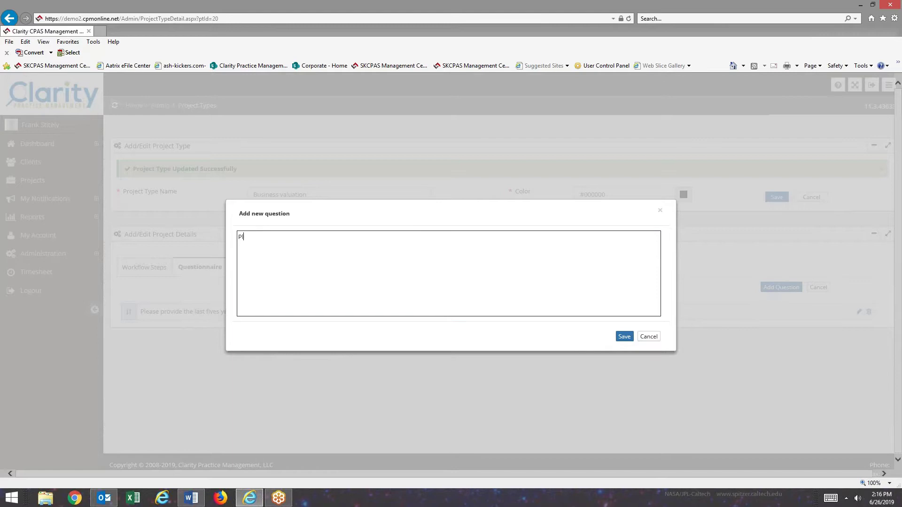
type("ease provide the last thre")
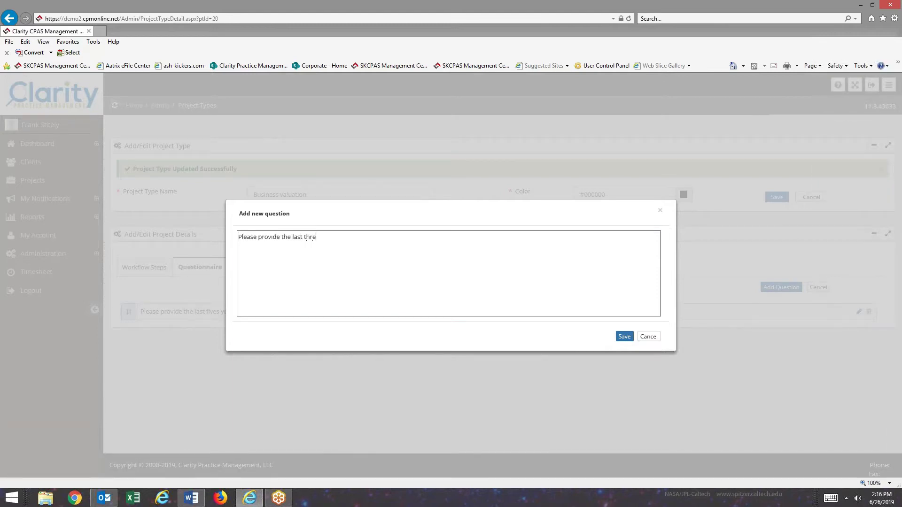
type("e years of income tax returns.")
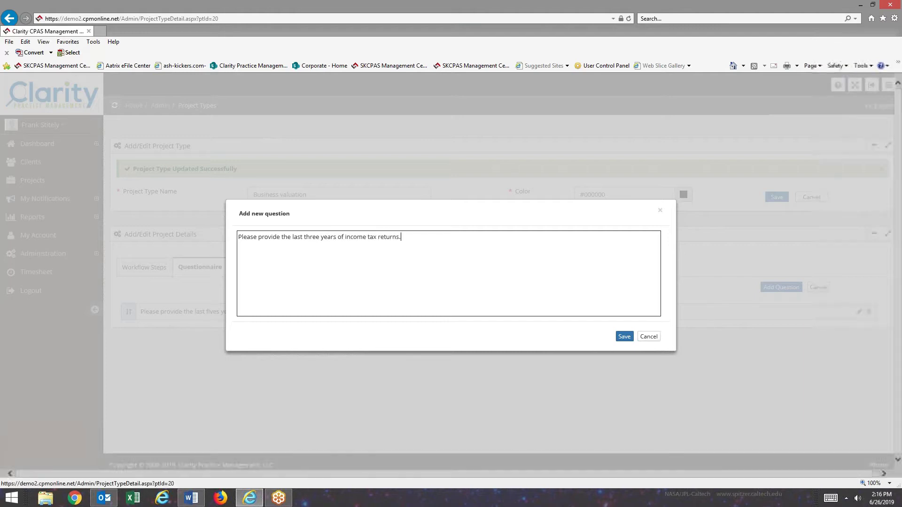
left_click(624, 336)
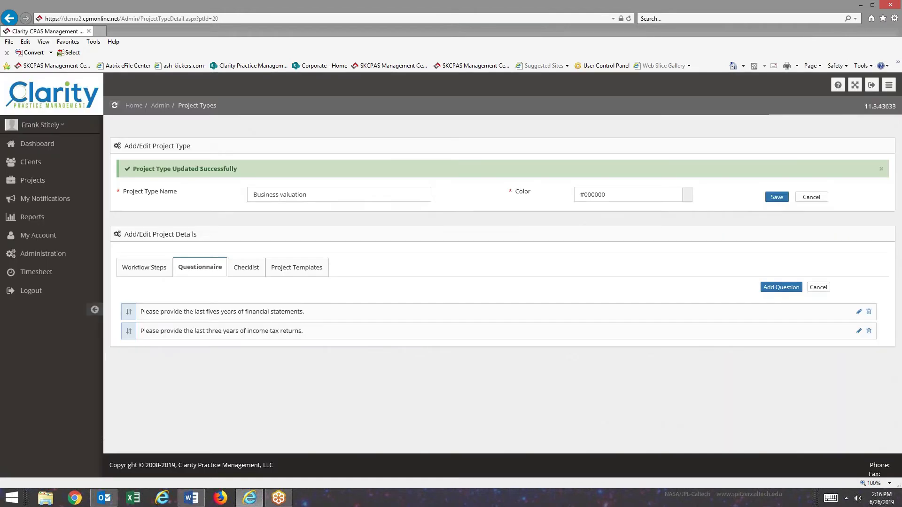
Add the checklist item 'Review present valuation calculation'.
left_click(245, 267)
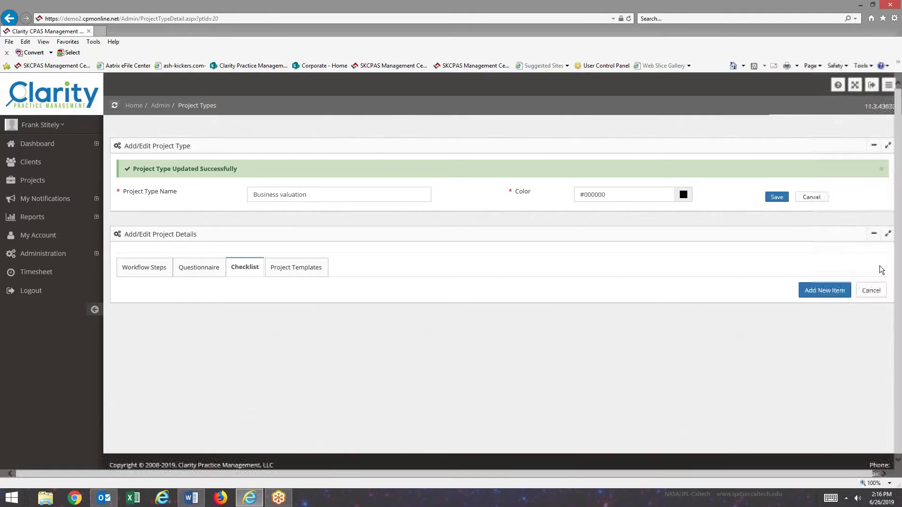
left_click(825, 291)
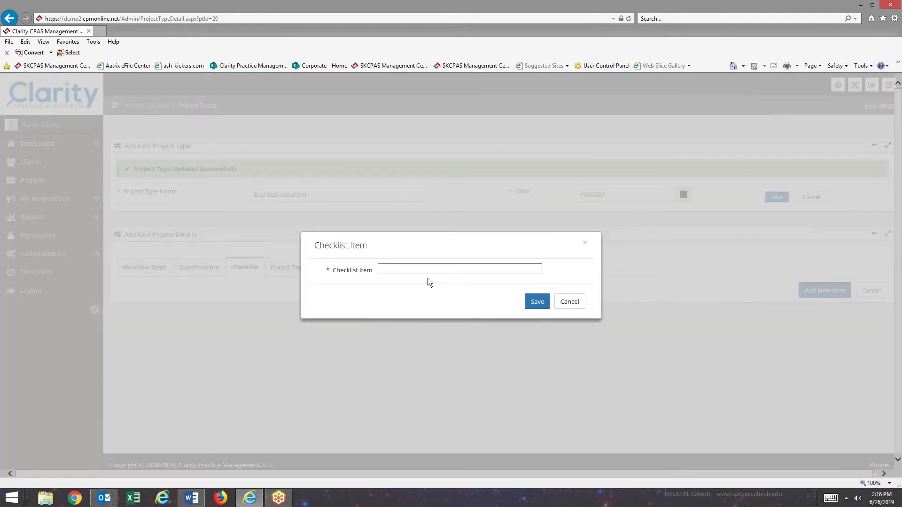
left_click(420, 268)
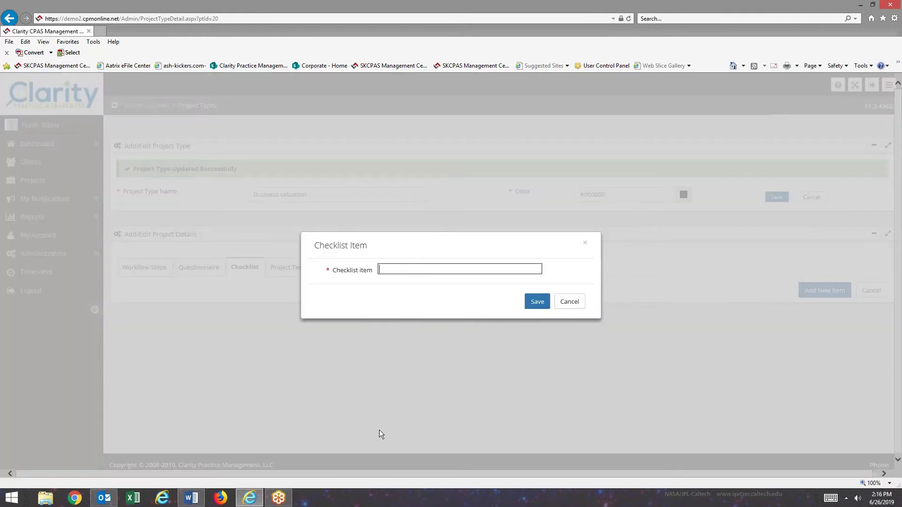
type("Review present valua")
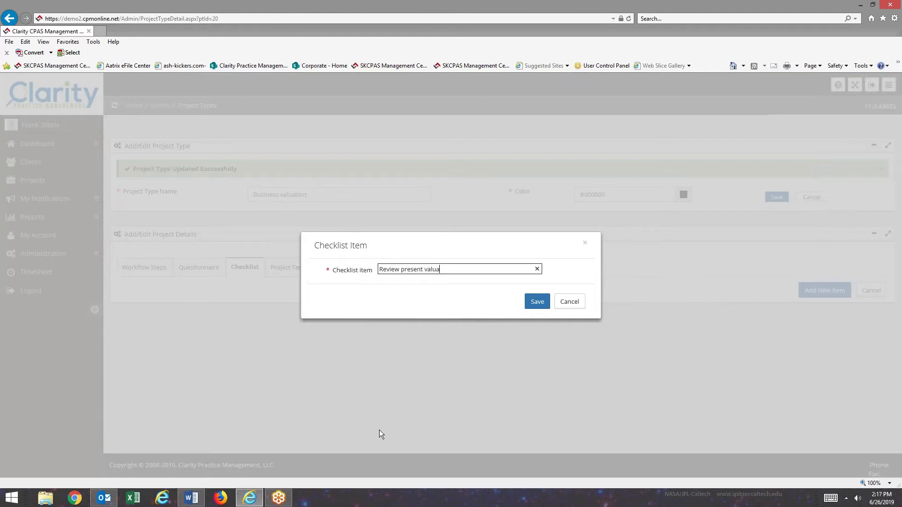
type("tion calculation")
left_click(534, 304)
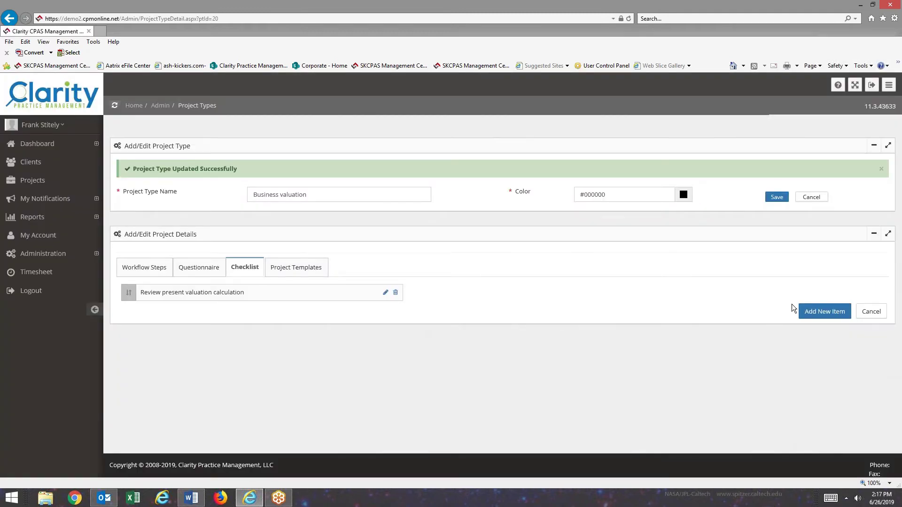
Add the checklist item 'Tick and tie all amounts to worksheet.' and save the project type.
left_click(824, 312)
left_click(418, 272)
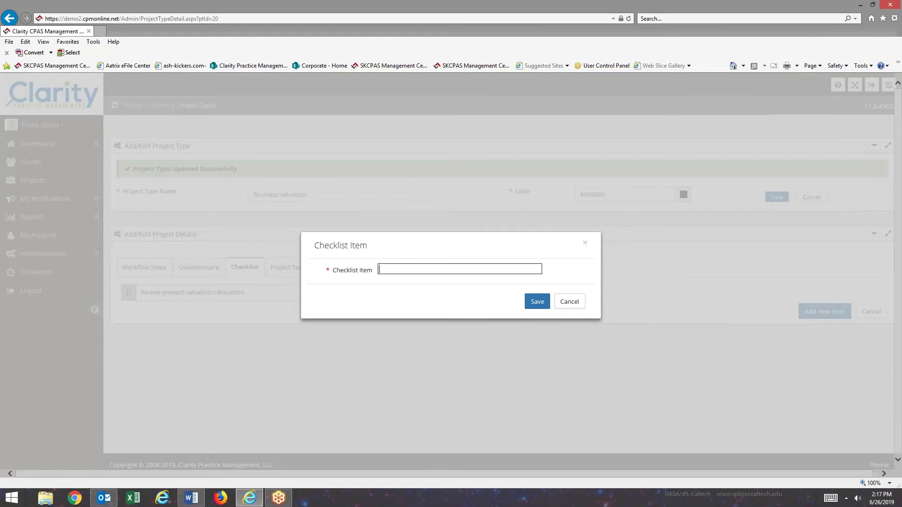
type("Tick and tie all amoun")
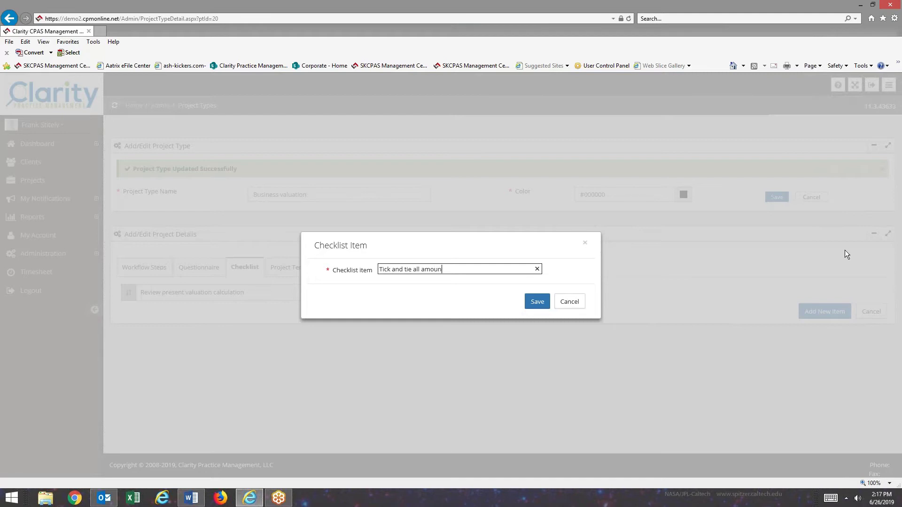
type("ts to worksheet.")
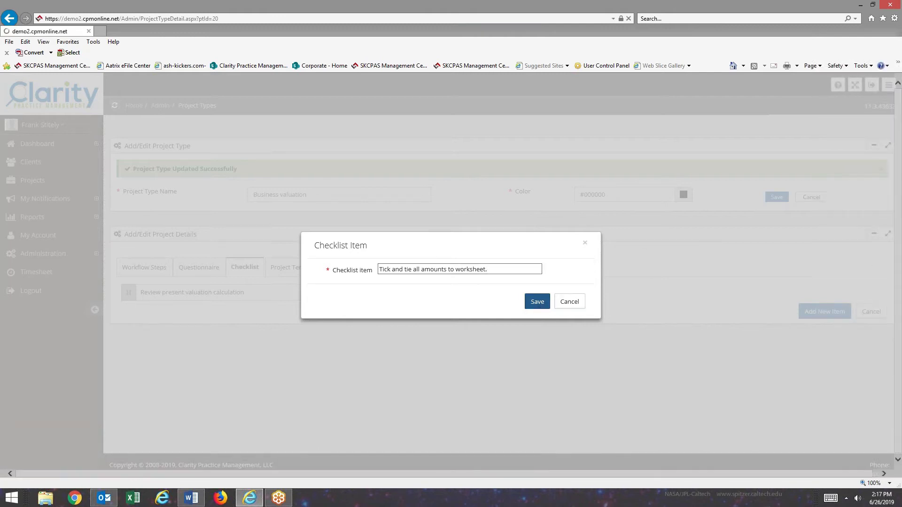
key("Return")
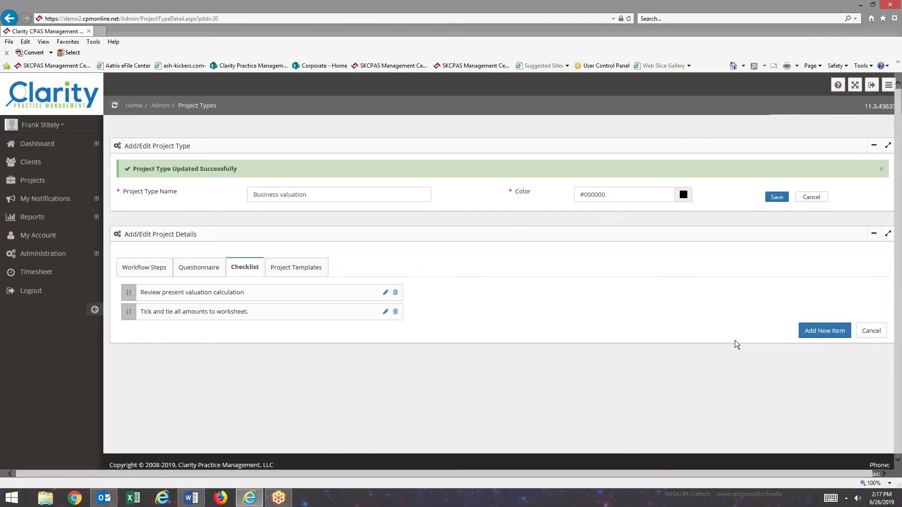
left_click(783, 198)
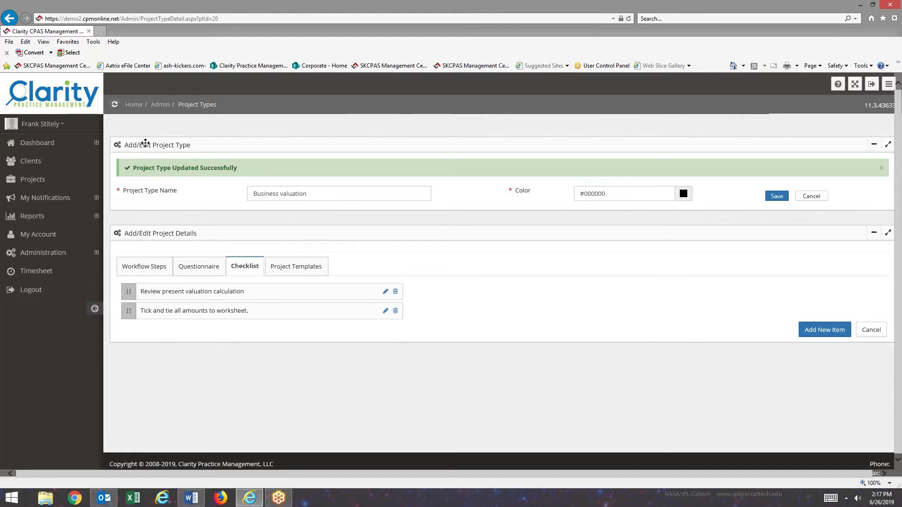
In Administration > Projects > Project Types, switch Business valuation's Active toggle to YES.
left_click(42, 253)
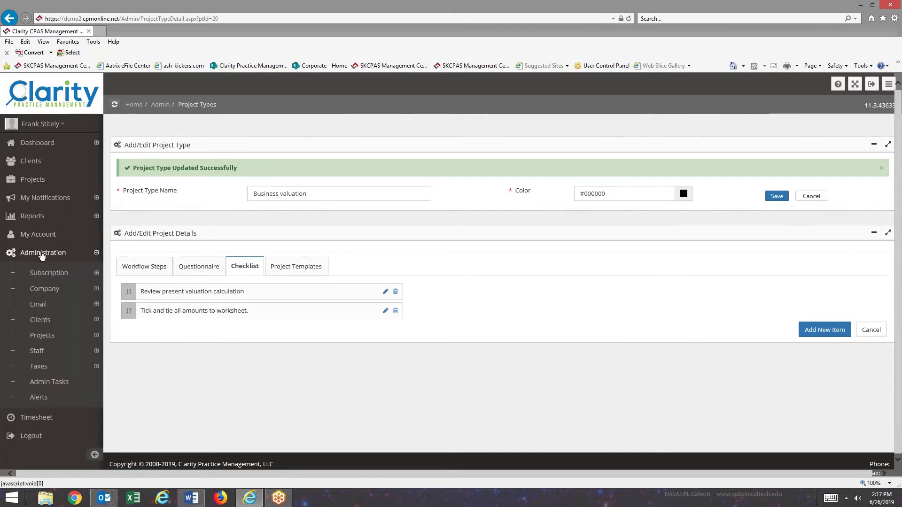
left_click(45, 334)
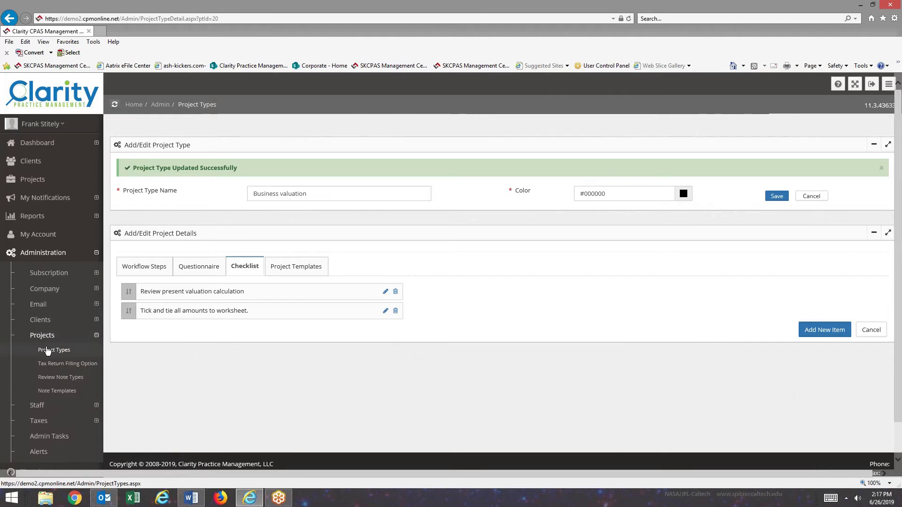
left_click(47, 350)
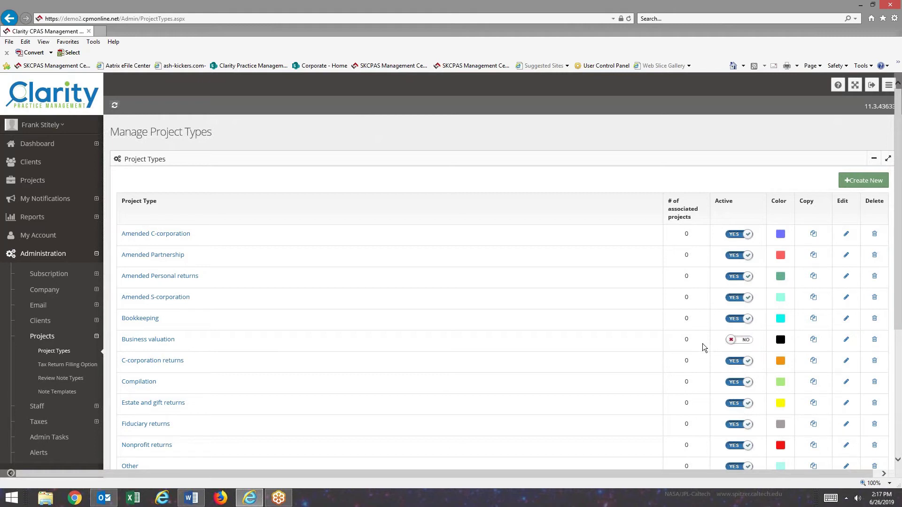
left_click(744, 340)
scroll(478, 345, "down", 5)
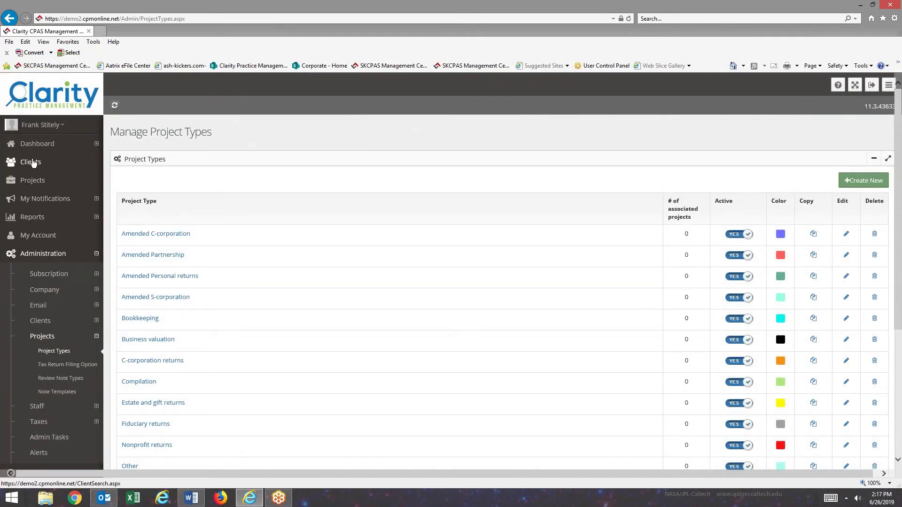
left_click(33, 163)
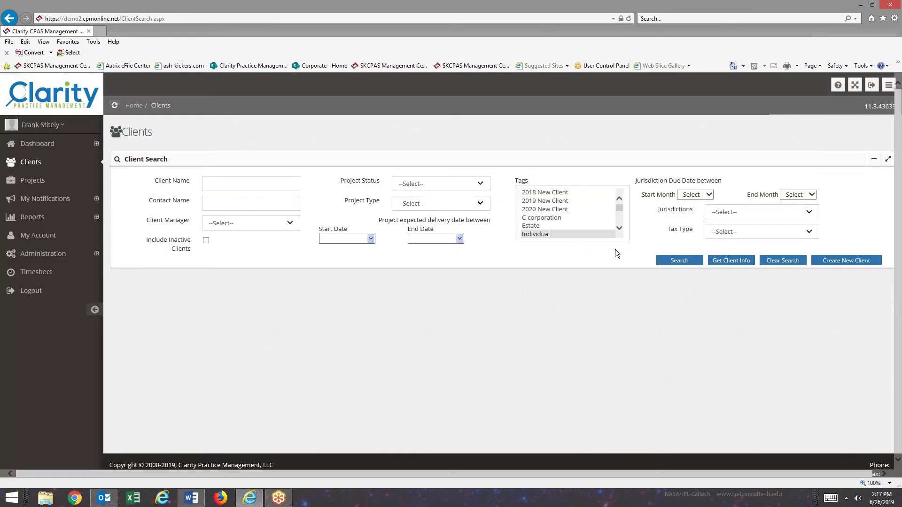
Start a new client project named '2018 business valuation' of type Business valuation.
left_click(690, 263)
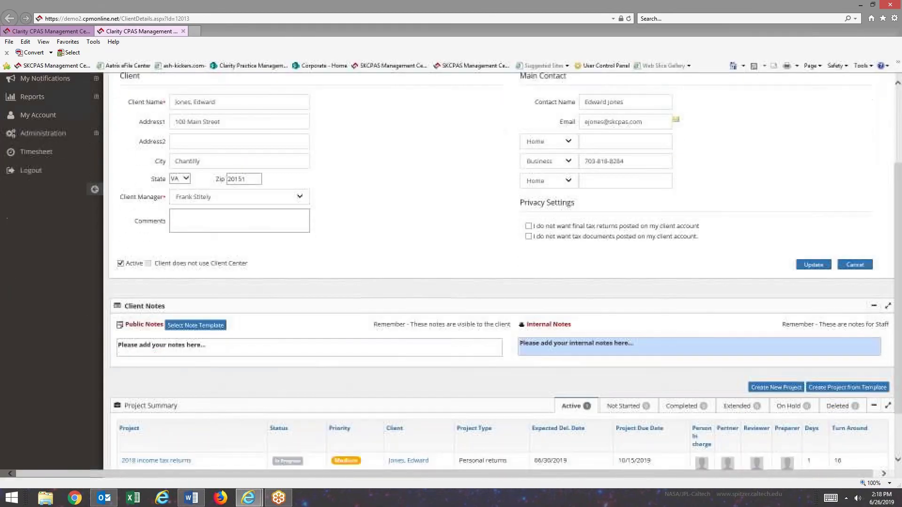
left_click(767, 319)
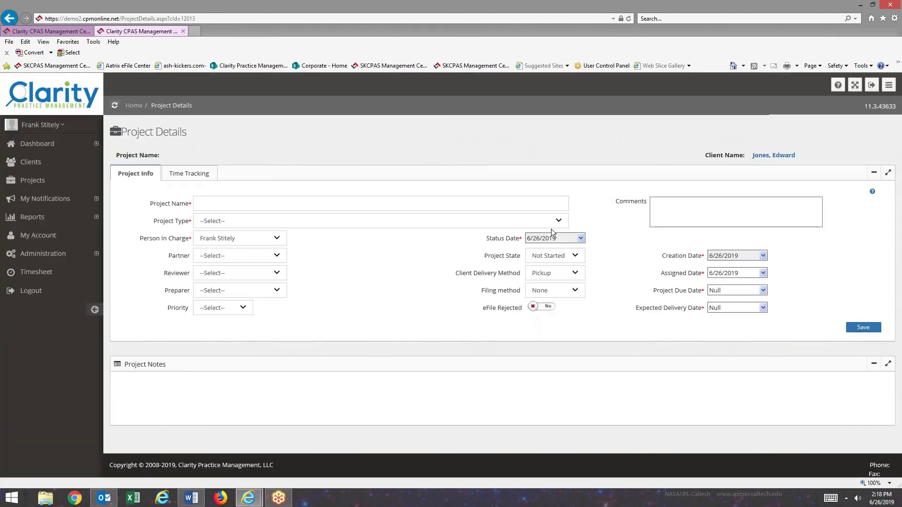
left_click(255, 205)
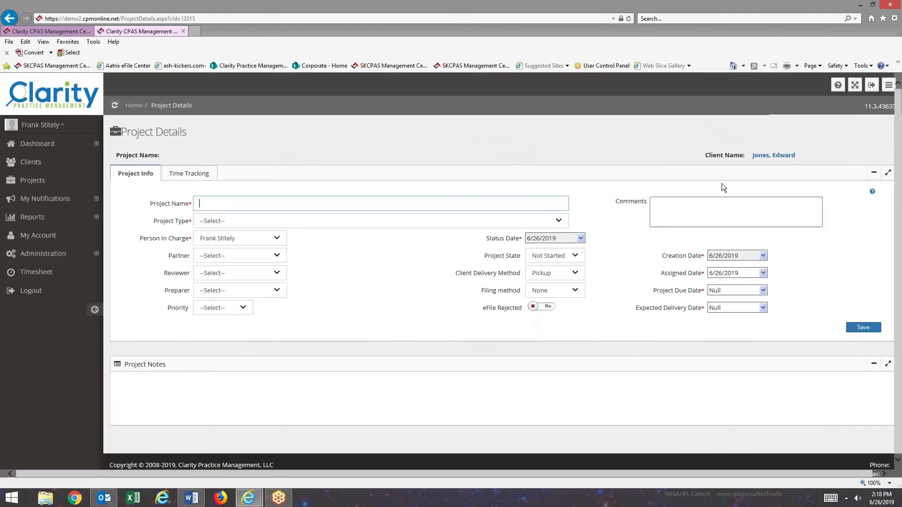
type("2018 business valuation")
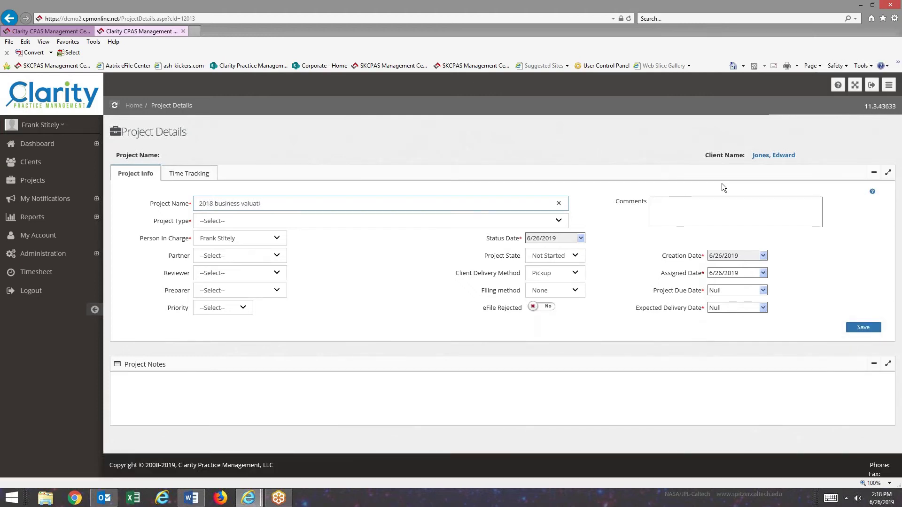
left_click(560, 224)
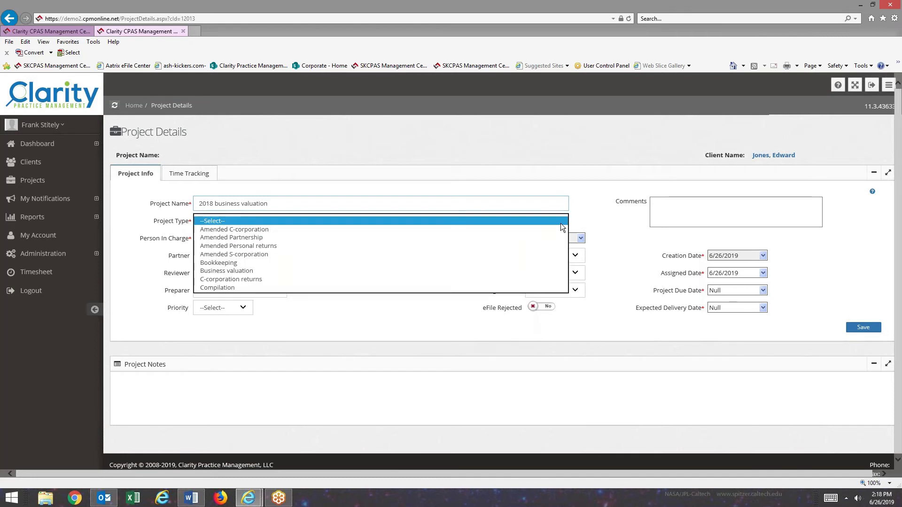
left_click(251, 272)
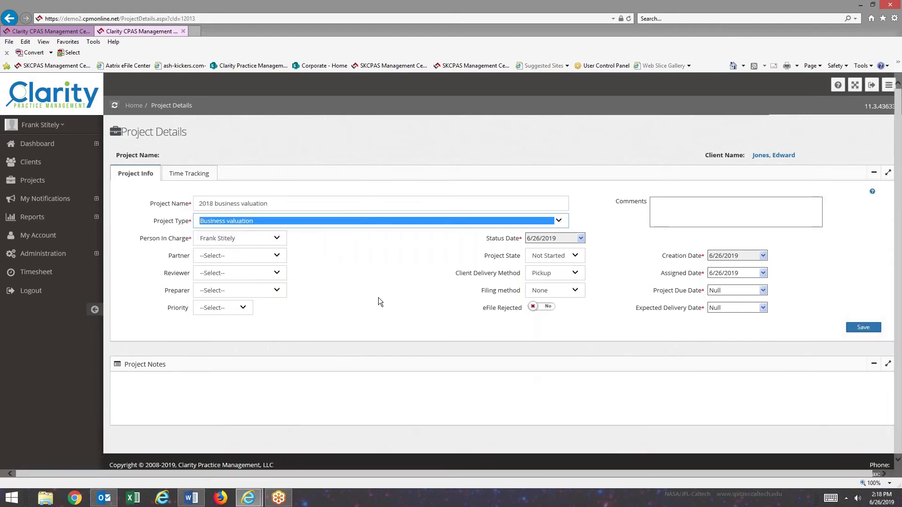
Assign the staff member as partner and reviewer, with Active state and Web delivery.
key("Tab")
key("Tab")
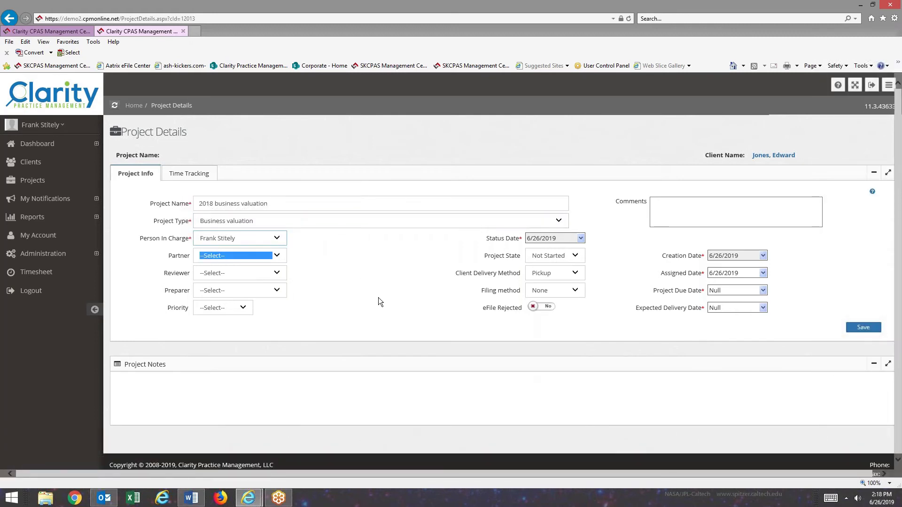
key("f")
key("Tab")
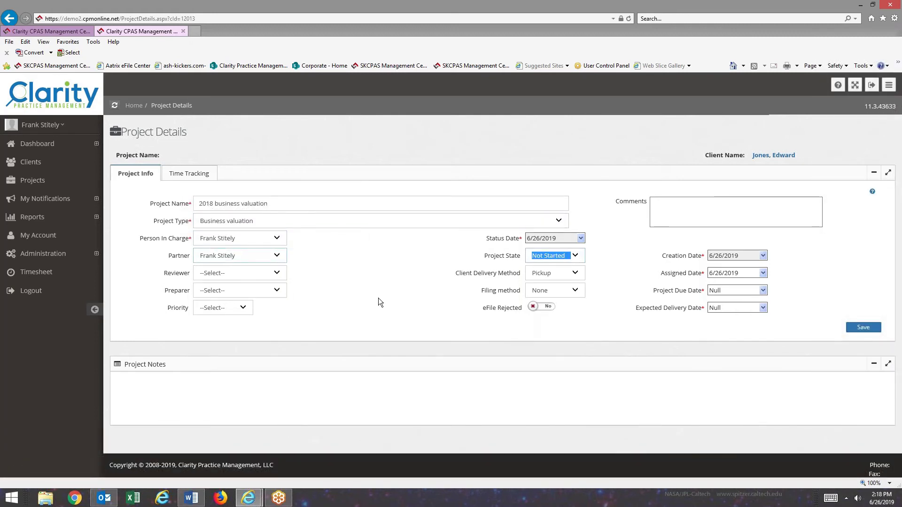
key("a")
key("a")
key("Tab")
key("f")
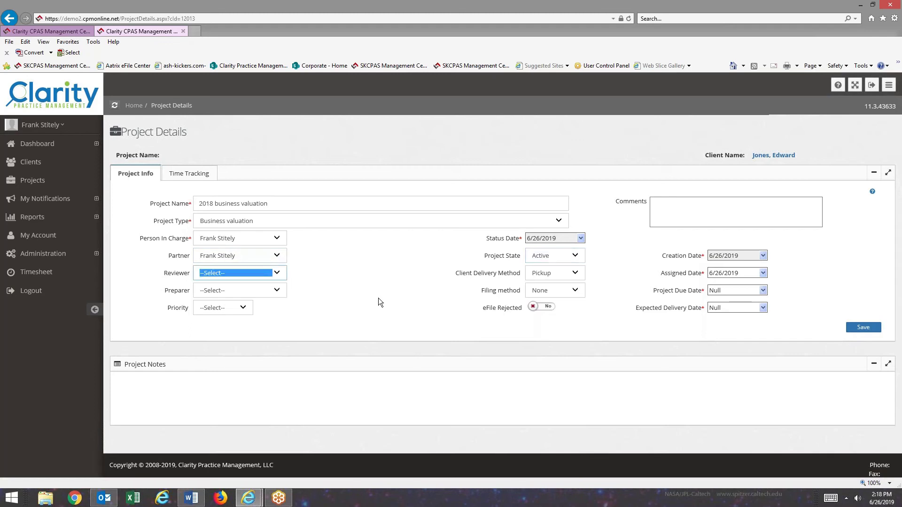
key("Tab")
key("w")
Set the staff member as preparer, due date 06/26/2019, and Medium priority.
key("Tab")
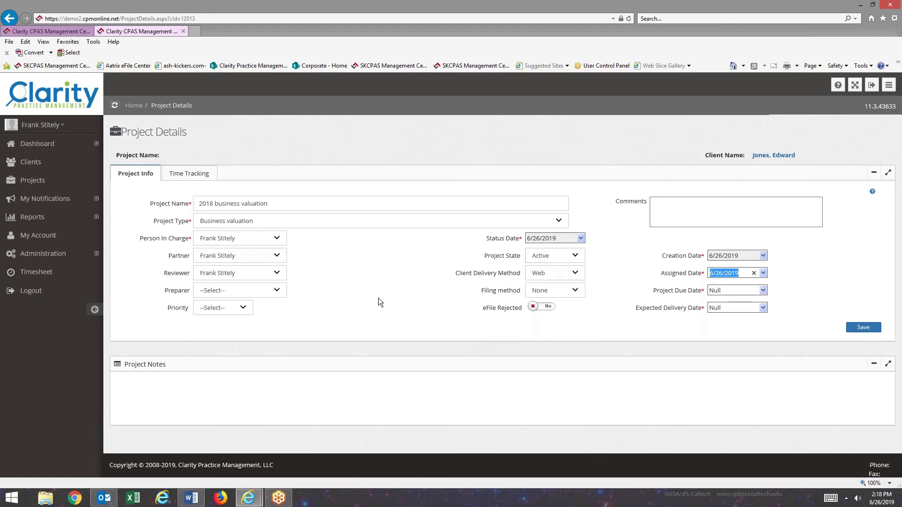
key("Tab")
key("f")
key("Tab")
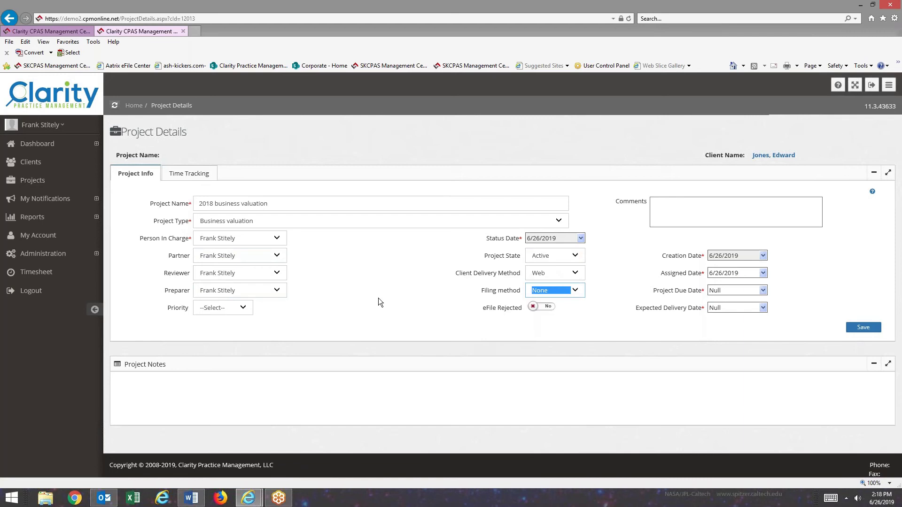
key("Tab")
type("06/26/19")
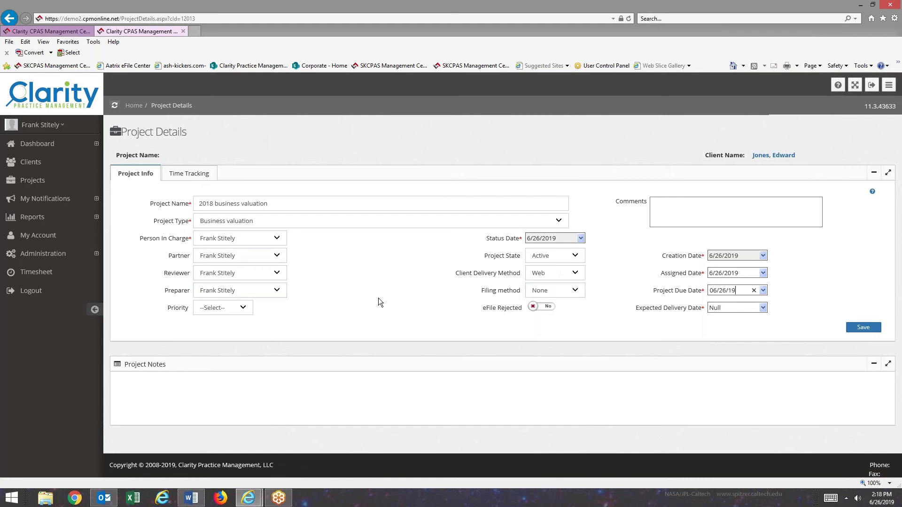
key("Tab")
key("m")
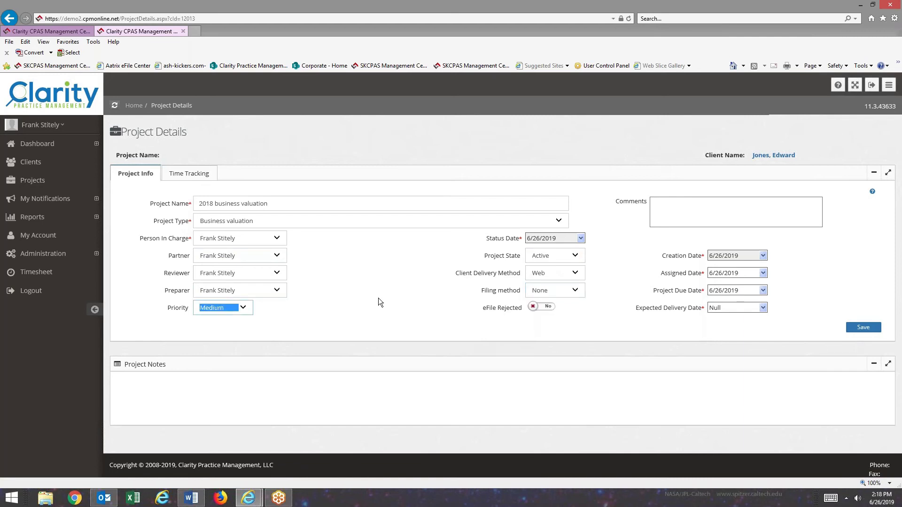
key("Tab")
type("06/26/")
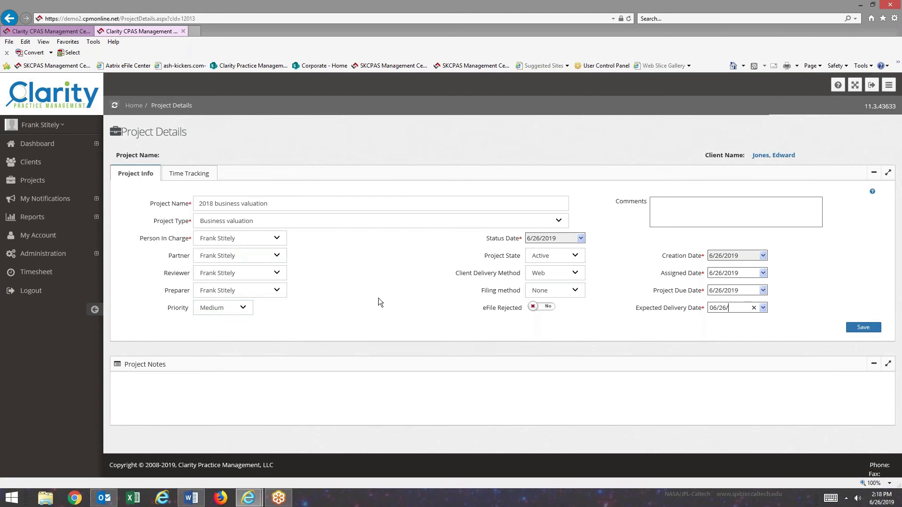
Save the project and name its questionnaire 'Valuation questions'.
left_click(863, 327)
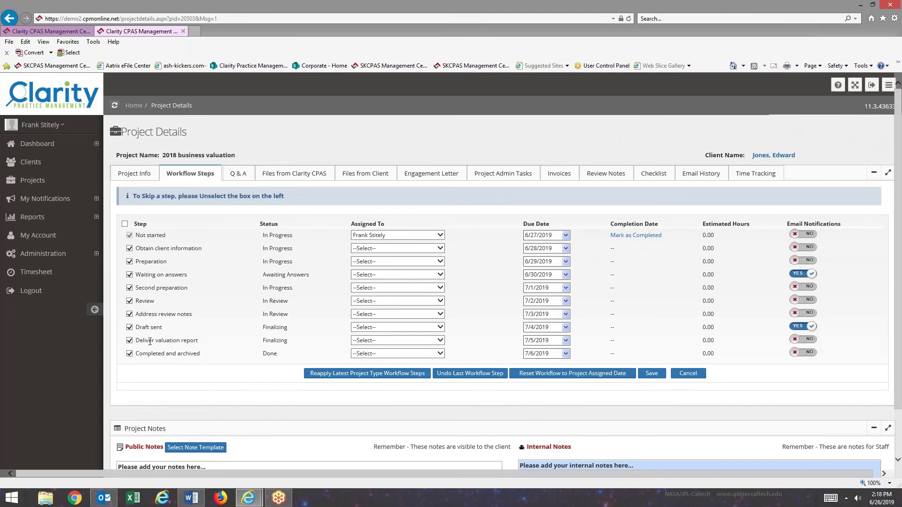
left_click(240, 175)
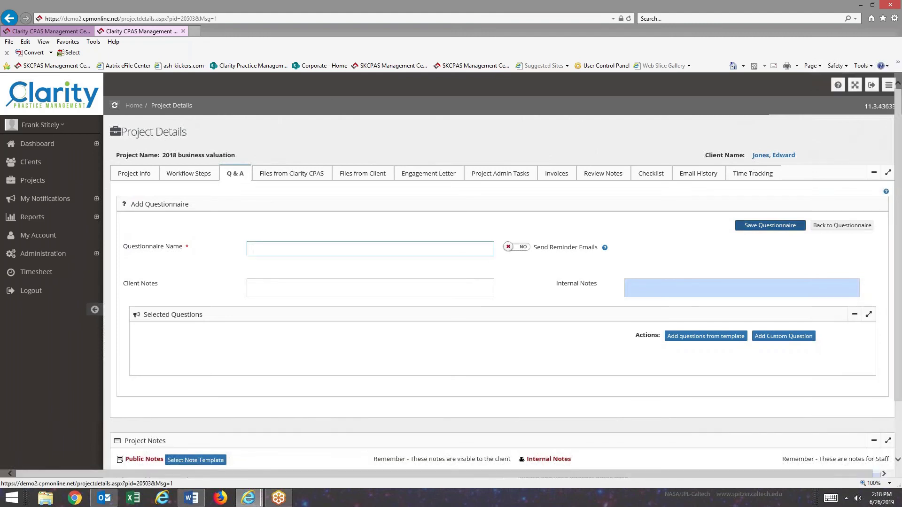
type("Valuation questions")
Check the reminder-email help, then browse question templates and close without adding any.
left_click(605, 248)
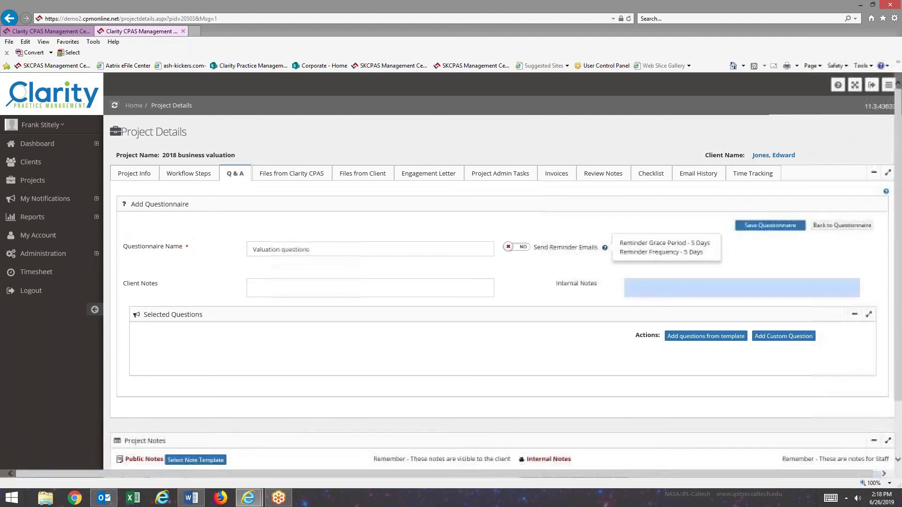
left_click(716, 343)
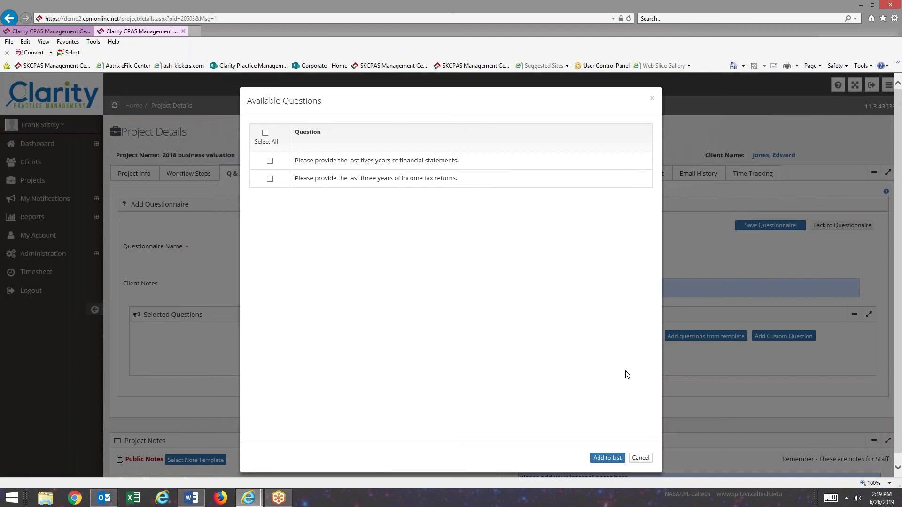
left_click(648, 458)
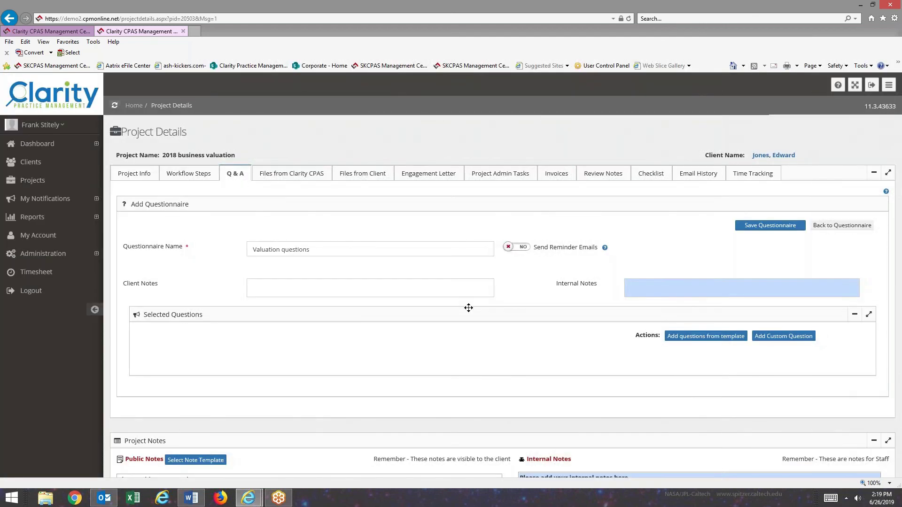